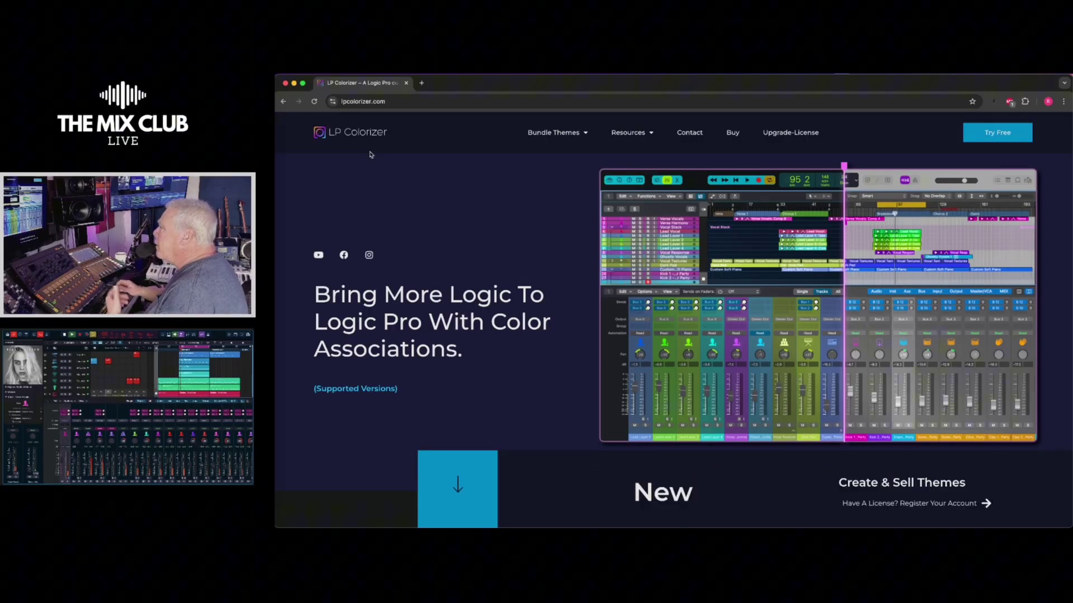
- Scroll down through the lpcolorizer.com feature sections, then scroll back up toward the top
scroll(411, 233, "down", 1)
scroll(411, 234, "down", 6)
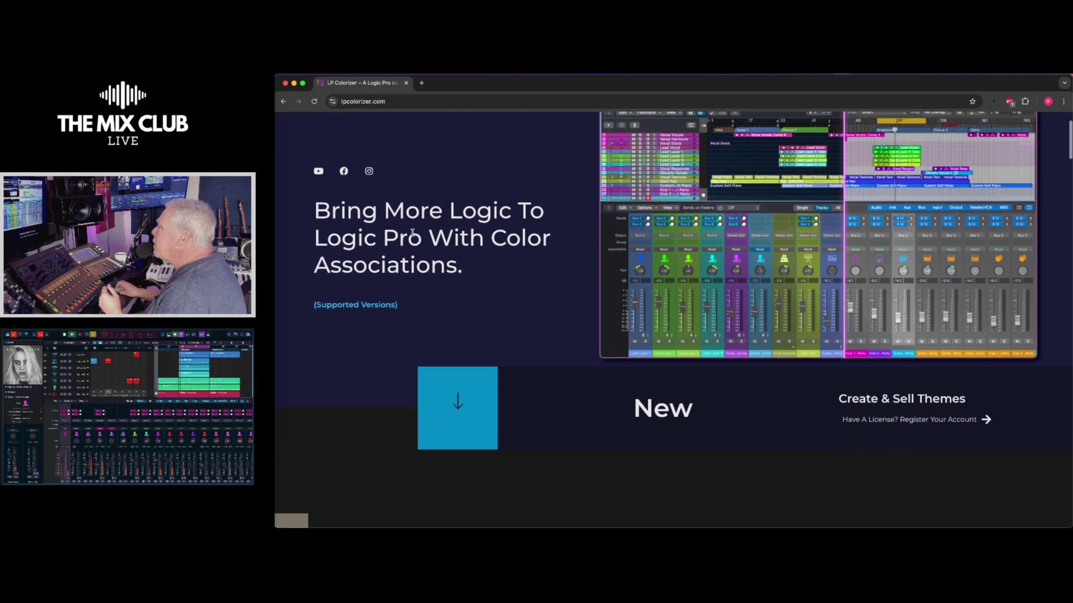
scroll(411, 237, "down", 6)
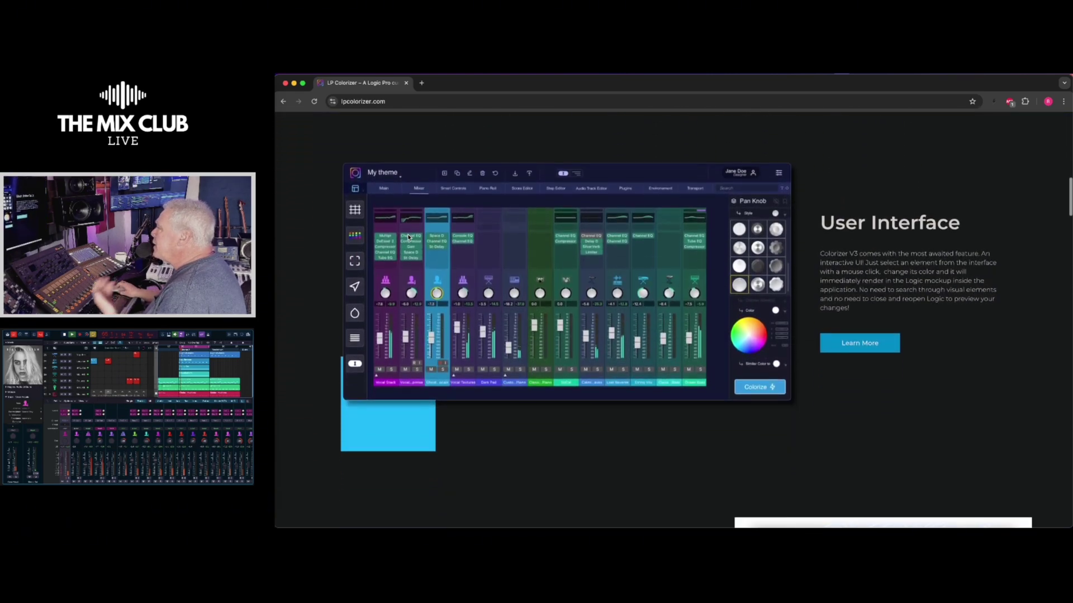
scroll(408, 237, "down", 1)
scroll(409, 237, "down", 1)
scroll(409, 236, "down", 5)
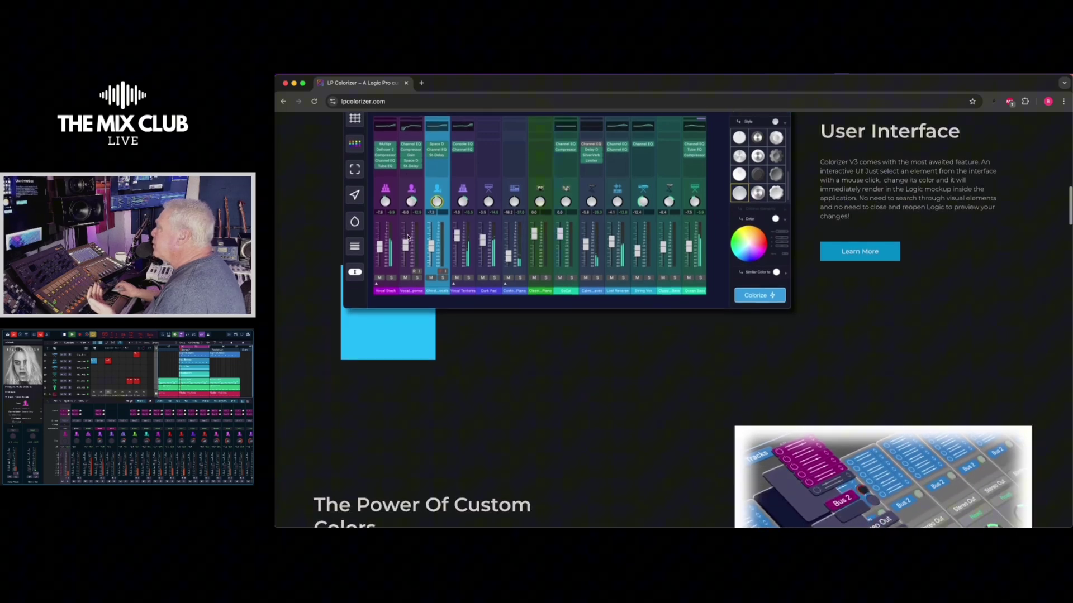
scroll(407, 237, "down", 1)
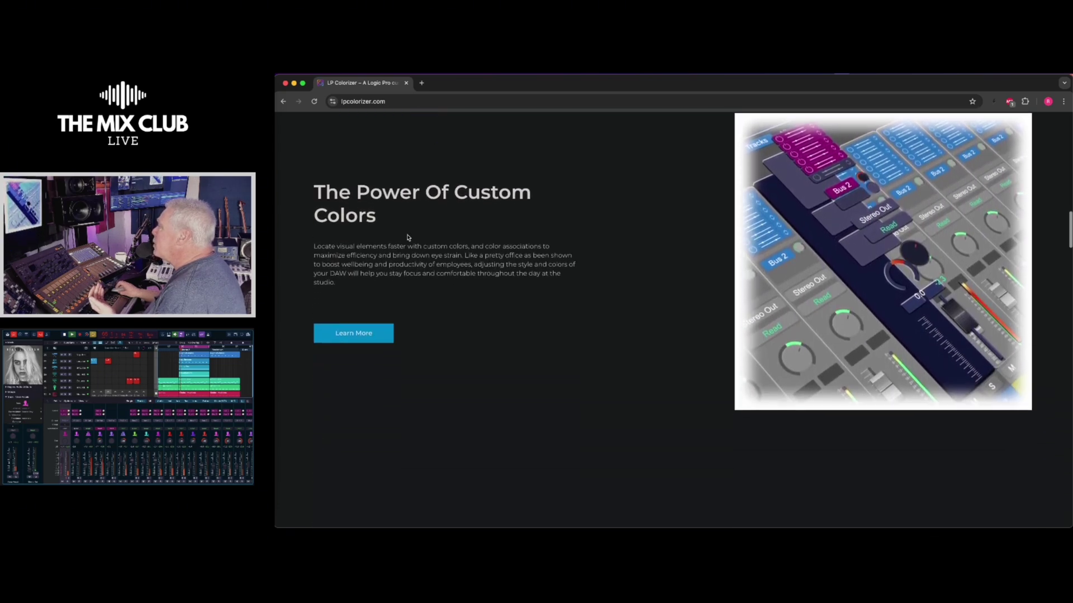
scroll(407, 238, "down", 3)
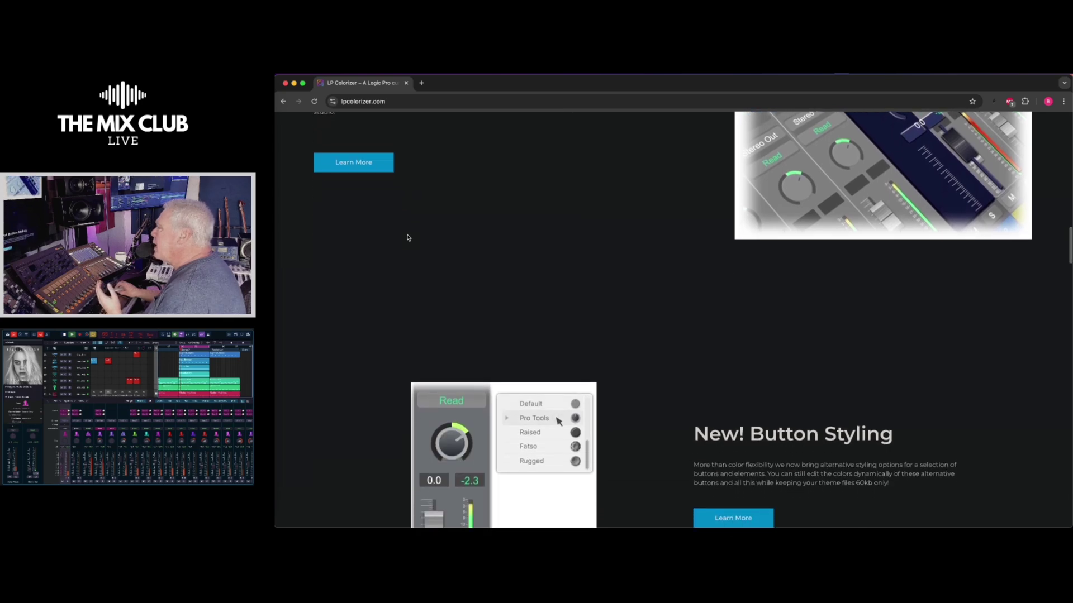
scroll(407, 238, "down", 2)
scroll(407, 238, "down", 7)
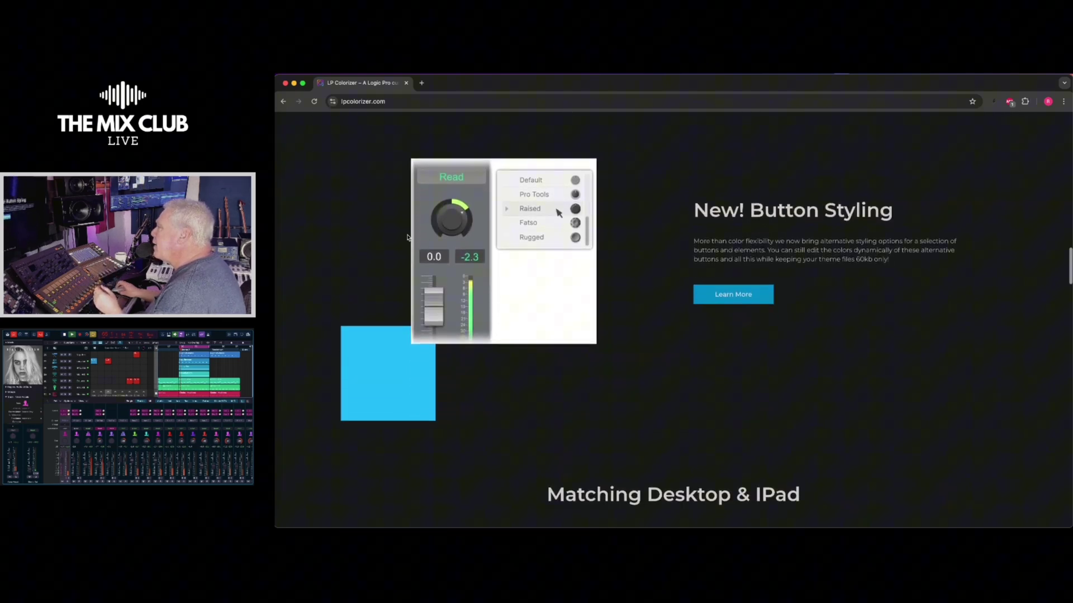
scroll(407, 238, "down", 5)
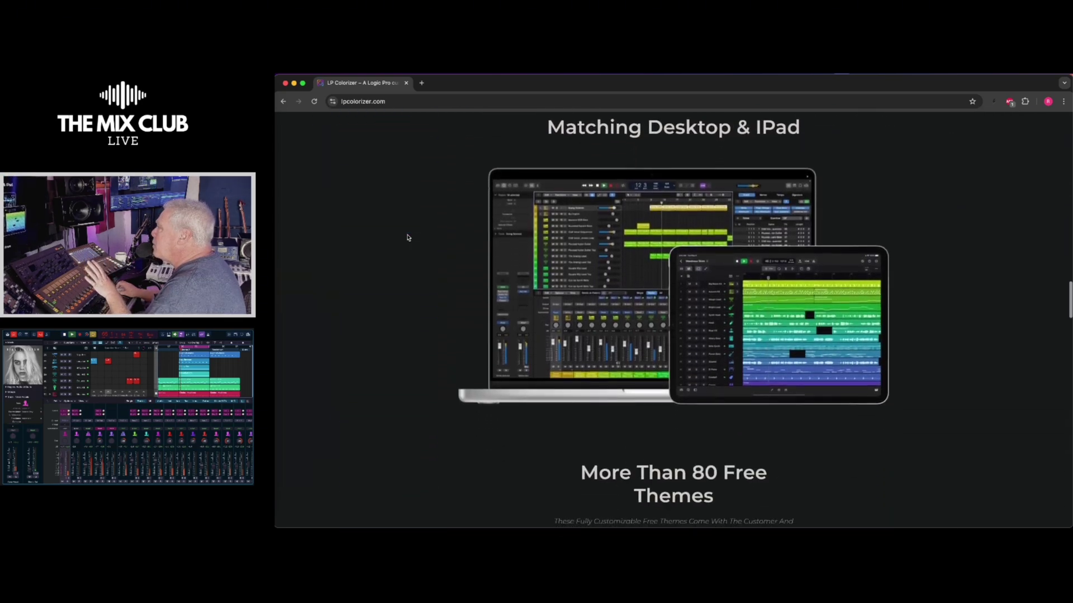
scroll(408, 238, "down", 7)
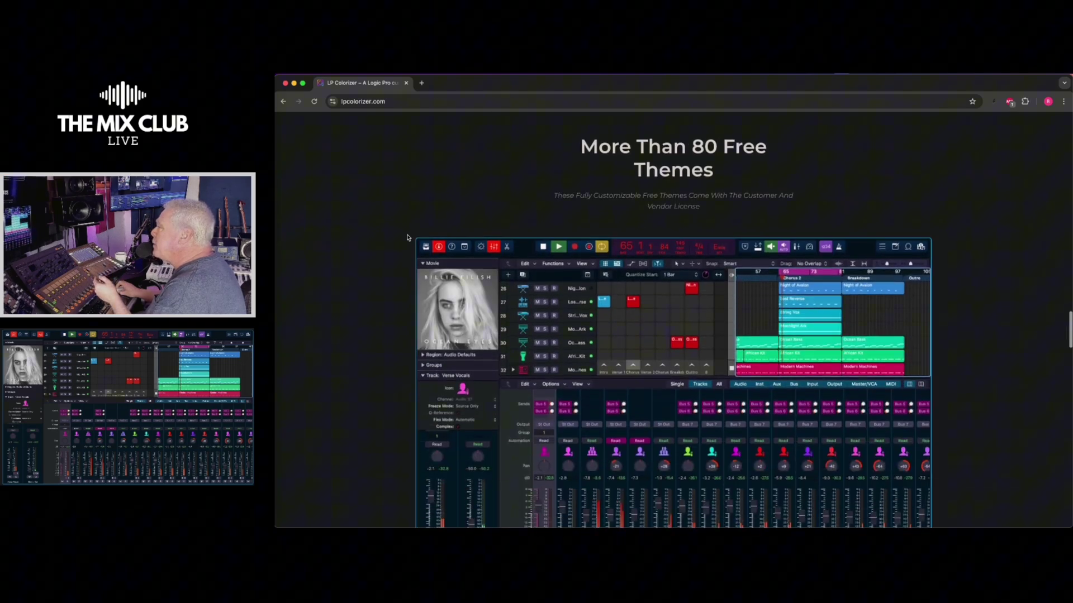
scroll(556, 249, "up", 20)
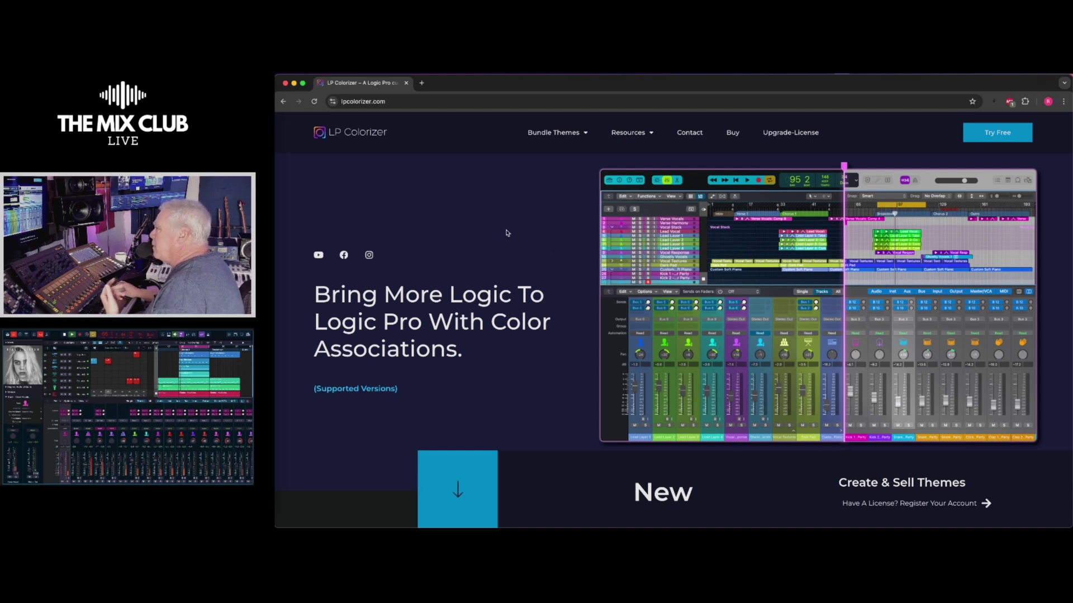
- Switch to Logic Pro, inspect Audio 1's Channel EQ plugin, then close it
key("super+Tab")
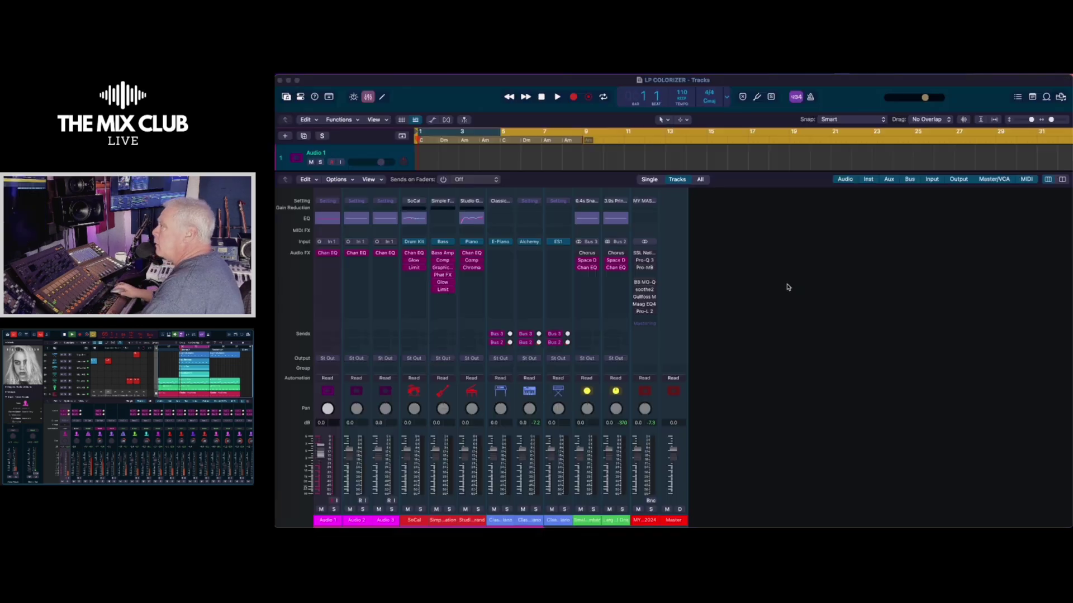
left_click(327, 219)
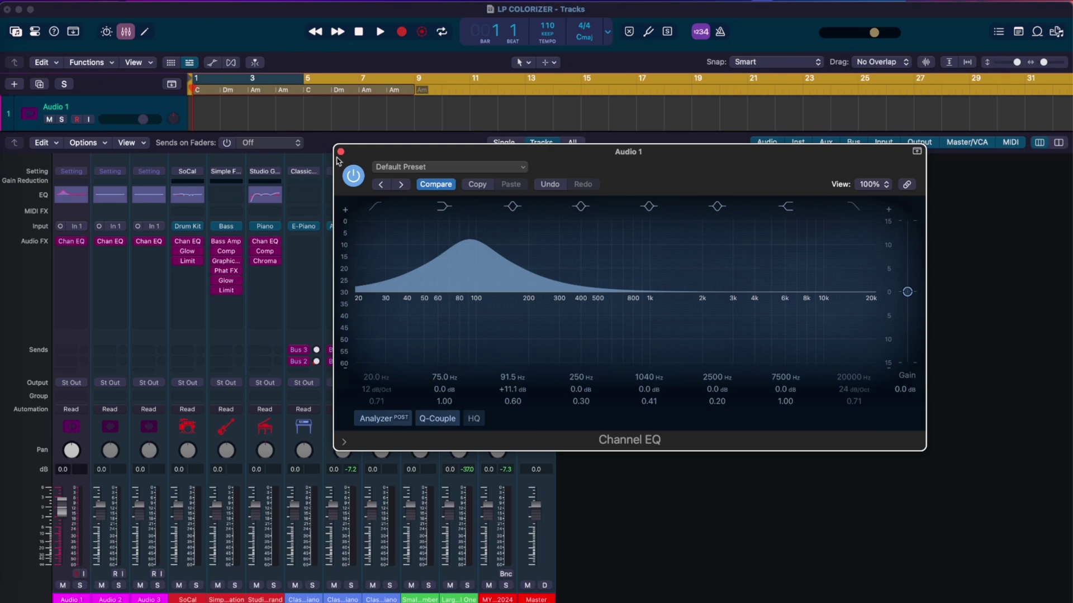
left_click(341, 152)
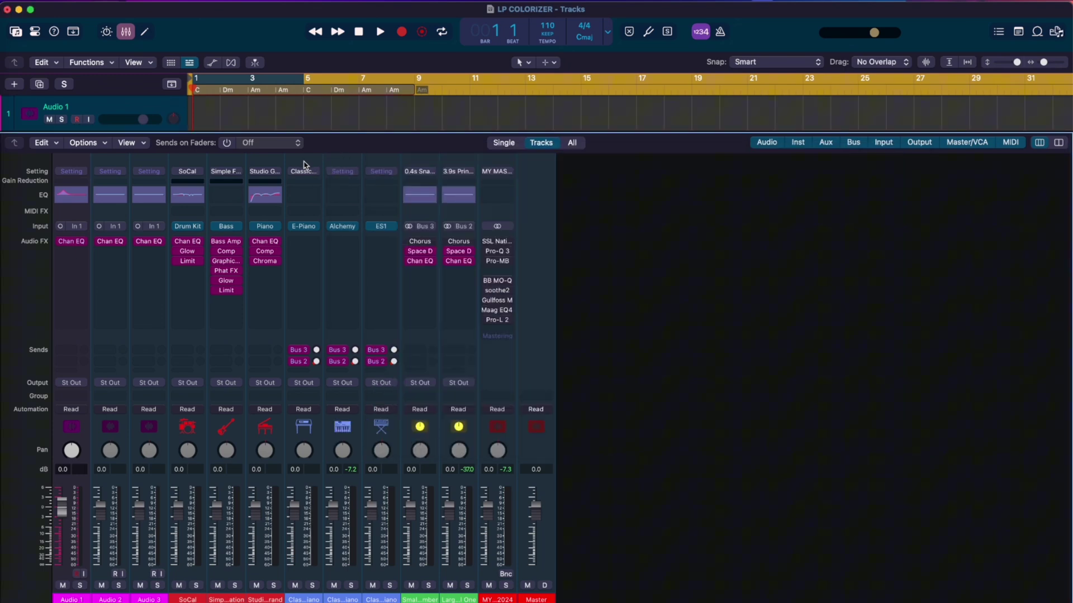
mouse_move(176, 246)
mouse_move(187, 264)
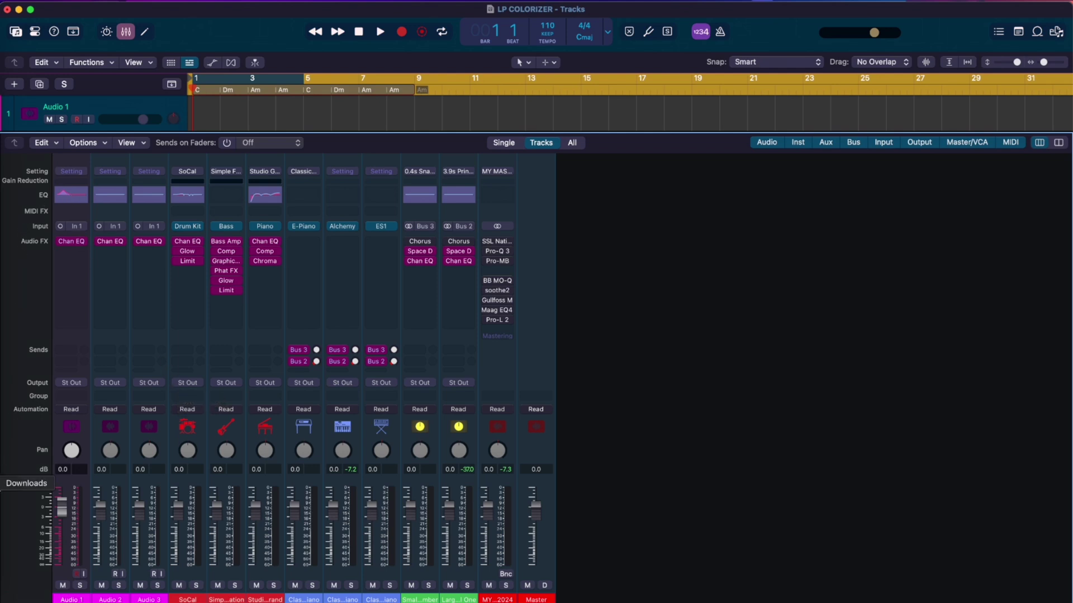
- Restore the Colorizer window, shift it slightly left, and show the Mixer preview
left_click(42, 592)
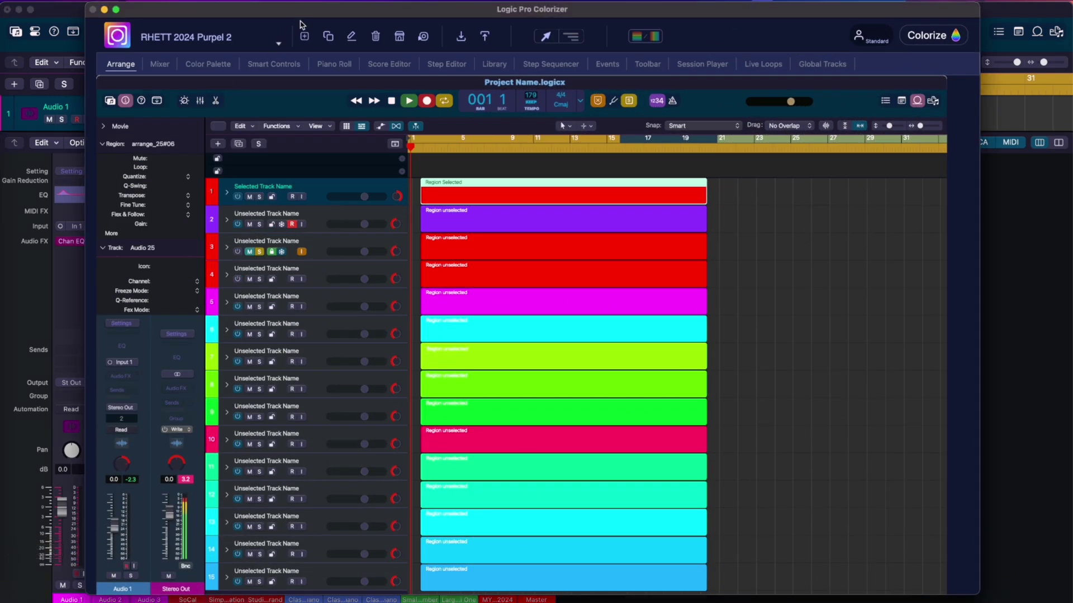
left_click_drag(307, 14, 281, 16)
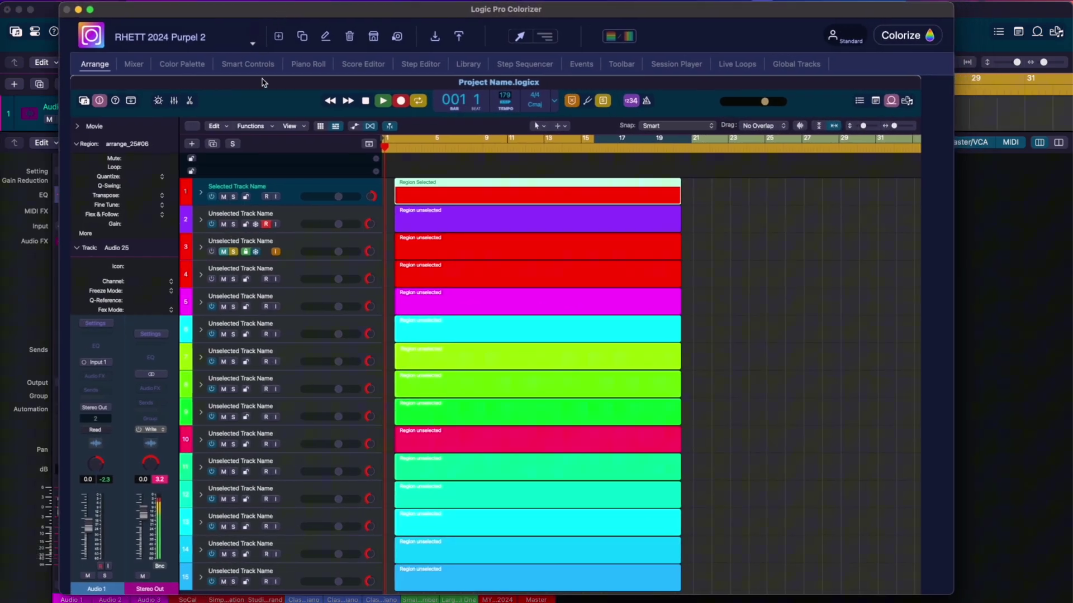
left_click(133, 65)
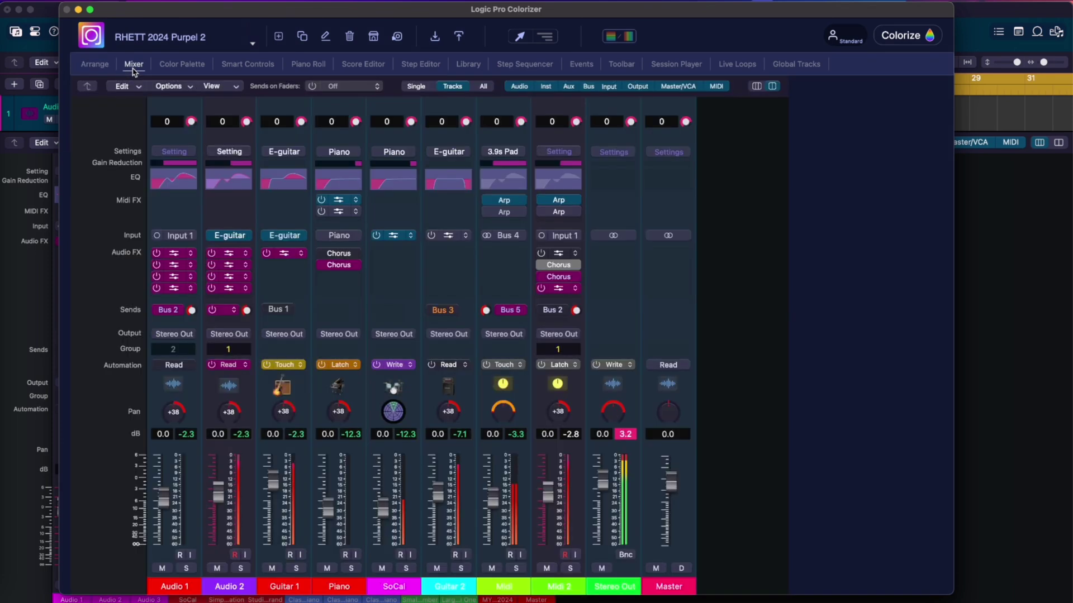
- Give the EQ displays a reddish-brown background and a pink curve fill
left_click(274, 185)
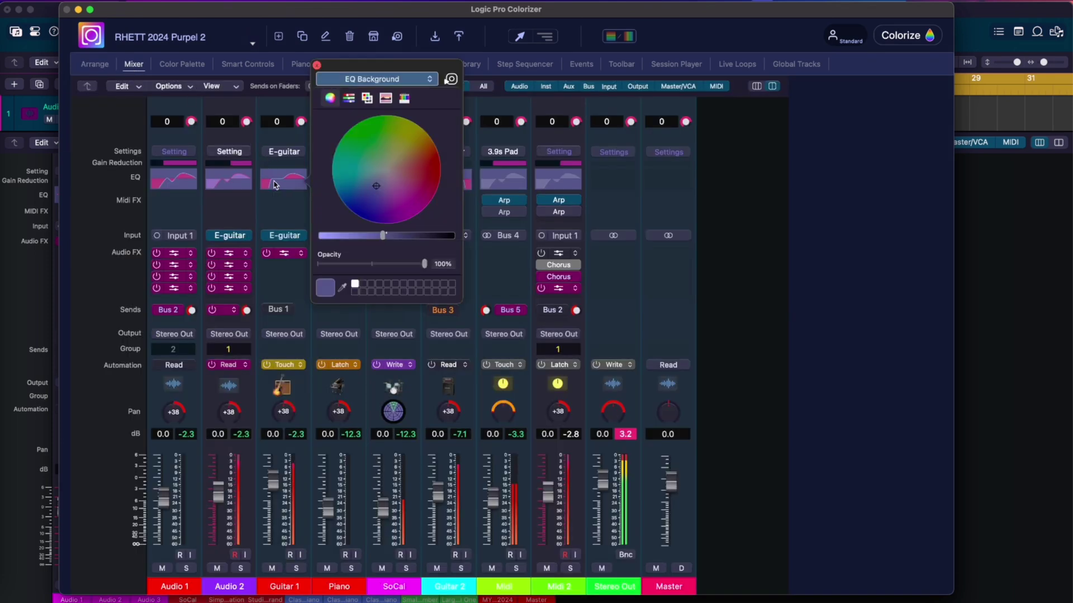
left_click(415, 160)
left_click_drag(383, 236, 403, 235)
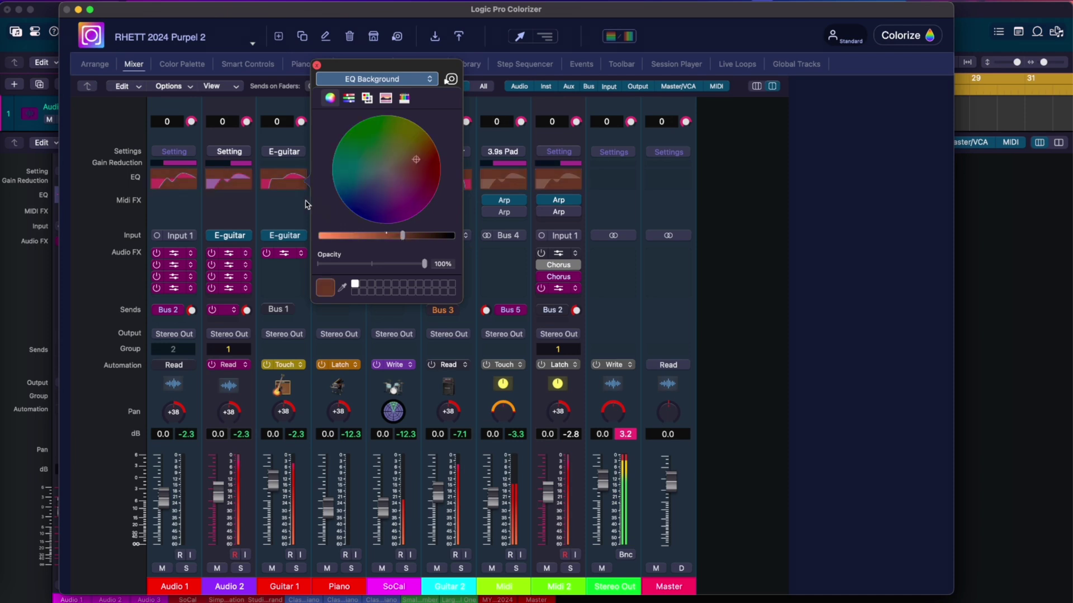
left_click(294, 180)
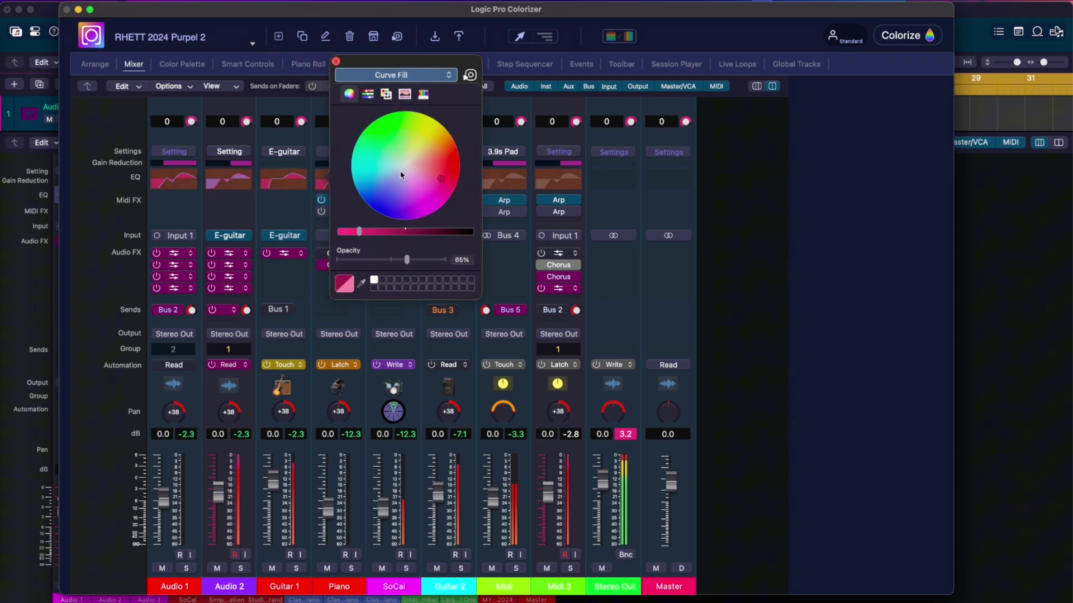
left_click(439, 173)
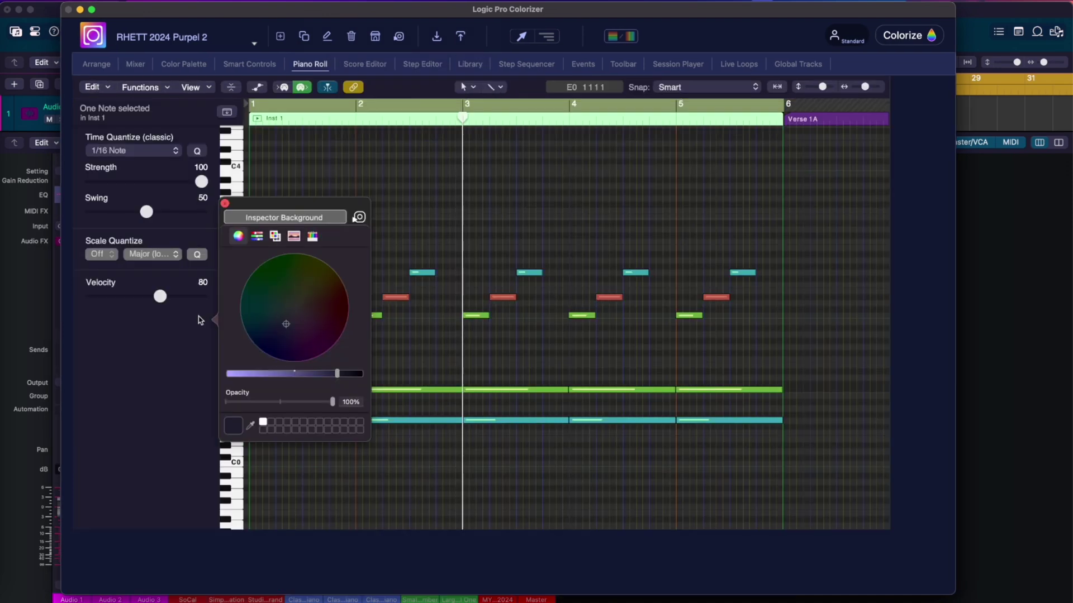
key("Escape")
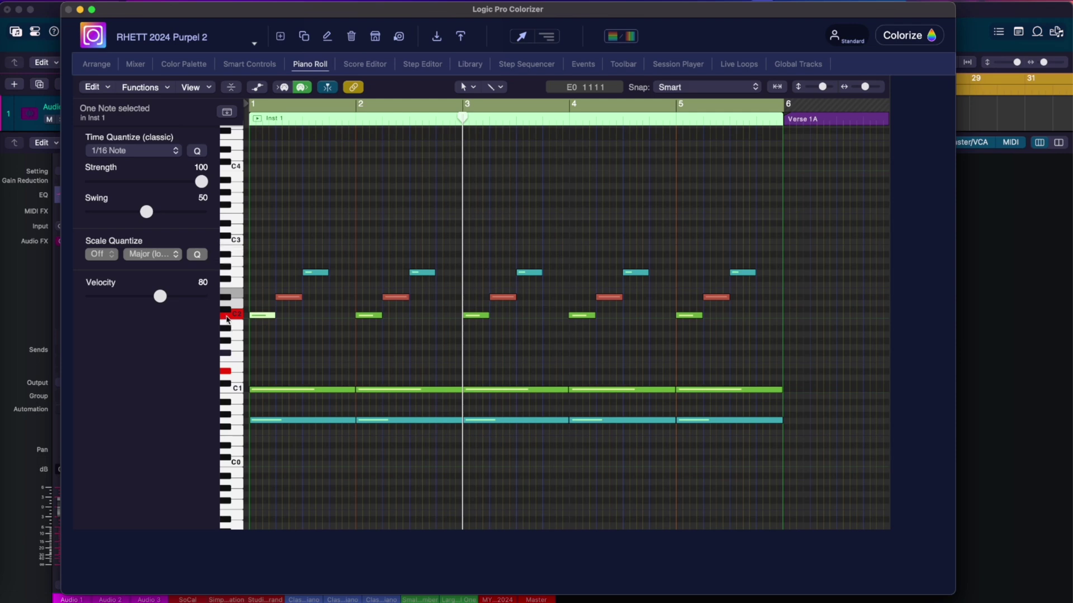
- Darken the selected piano key's red colour and make the normal piano keys bright green
key("alt+c")
left_click_drag(292, 369, 300, 371)
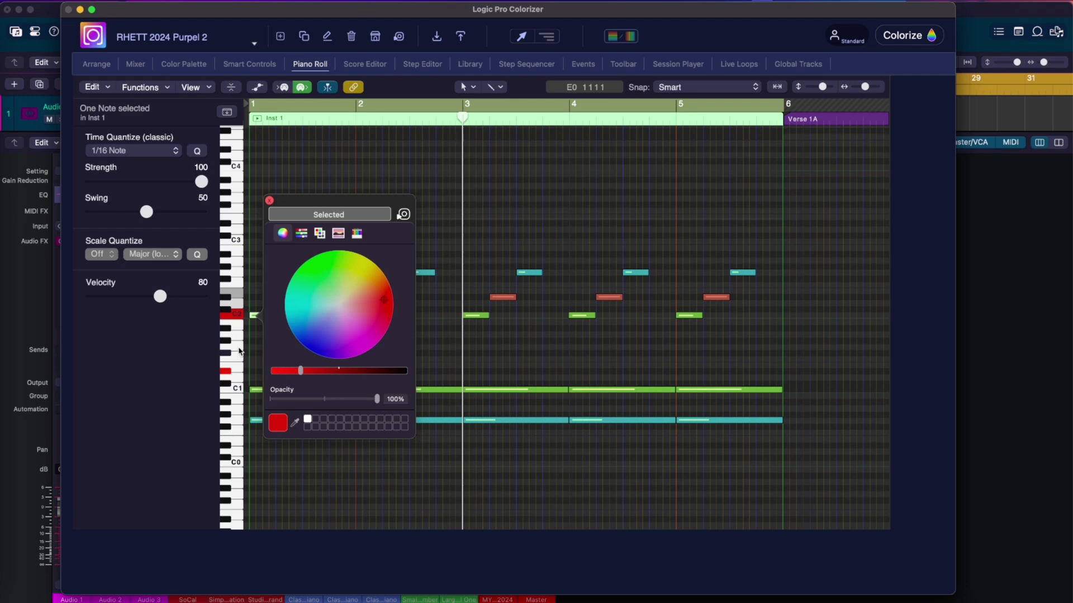
left_click(235, 316)
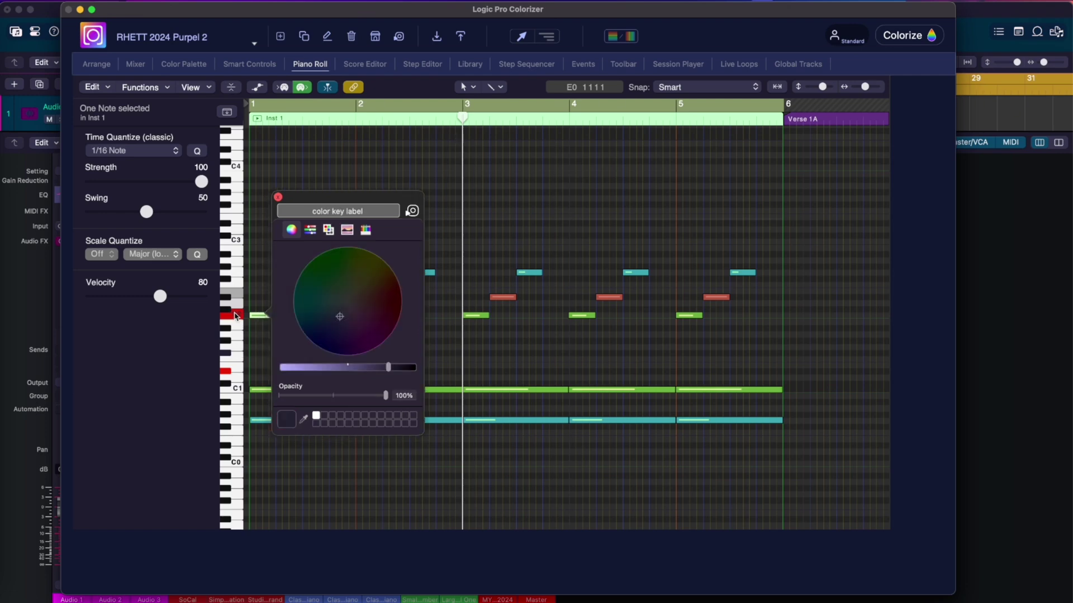
left_click(238, 351)
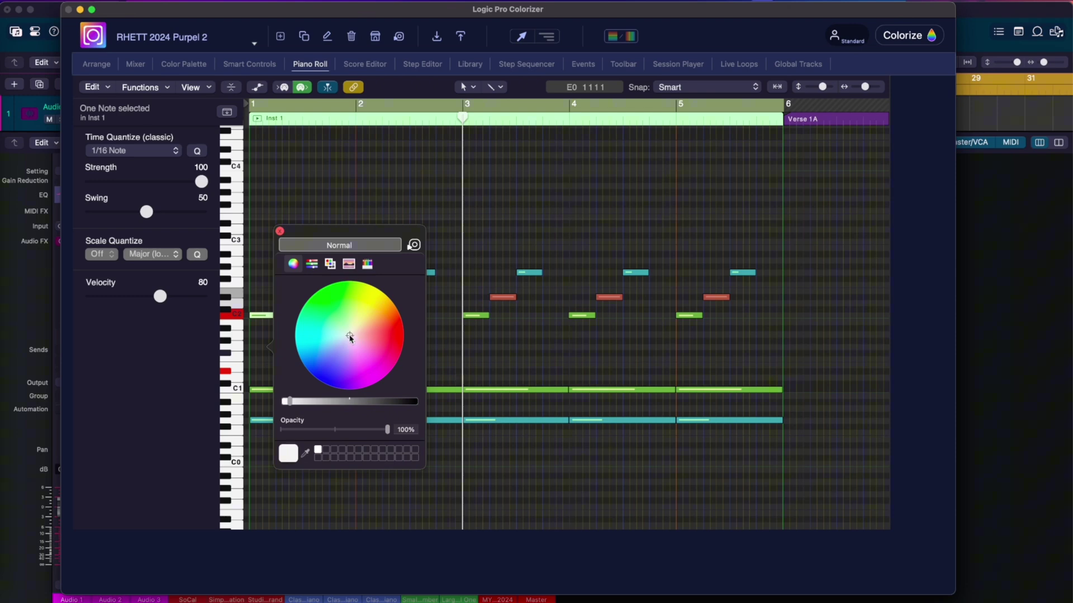
left_click_drag(350, 338, 315, 309)
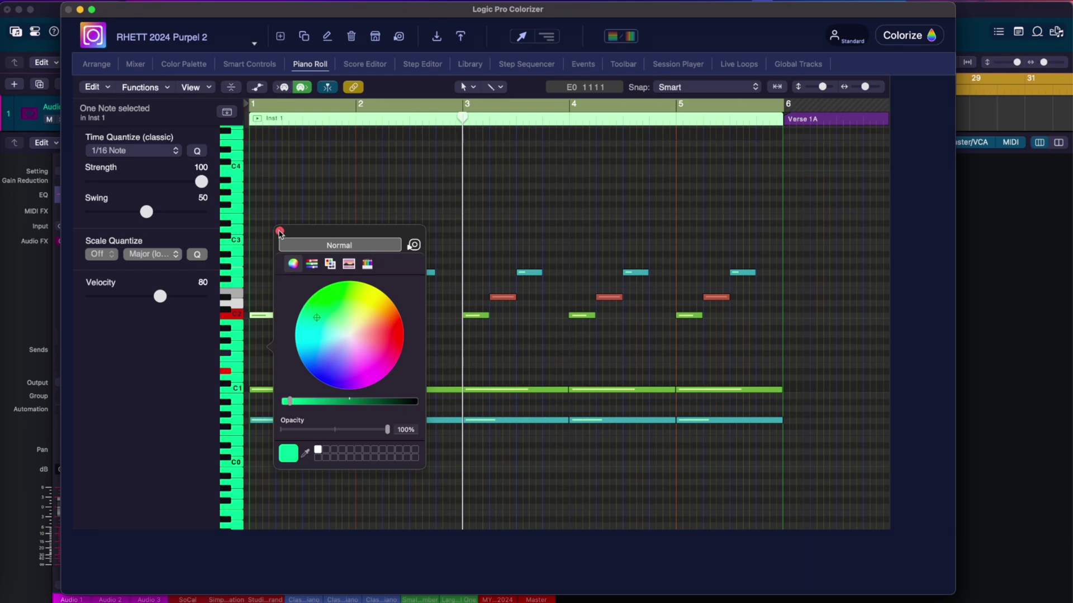
left_click(280, 232)
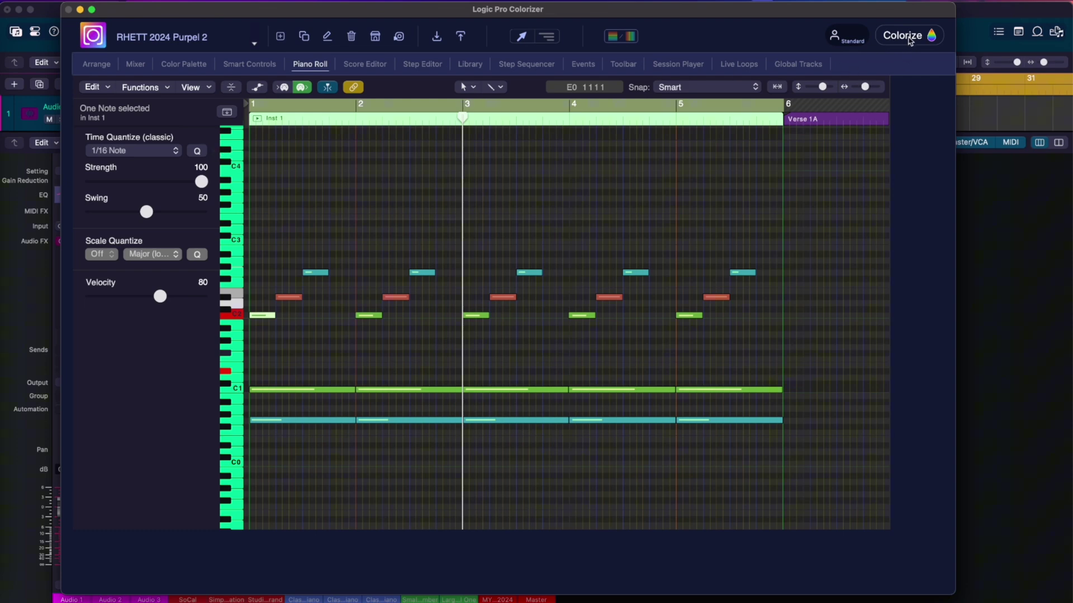
- Apply and save the recoloured theme, then reopen LP COLORIZER from Recent projects
left_click(908, 37)
left_click(554, 233)
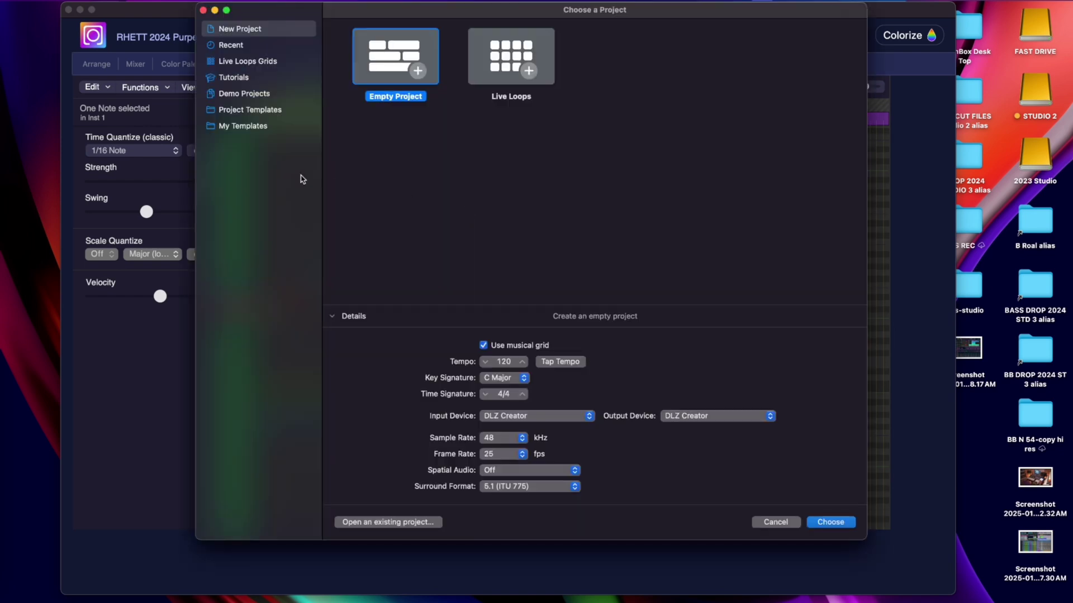
left_click(229, 45)
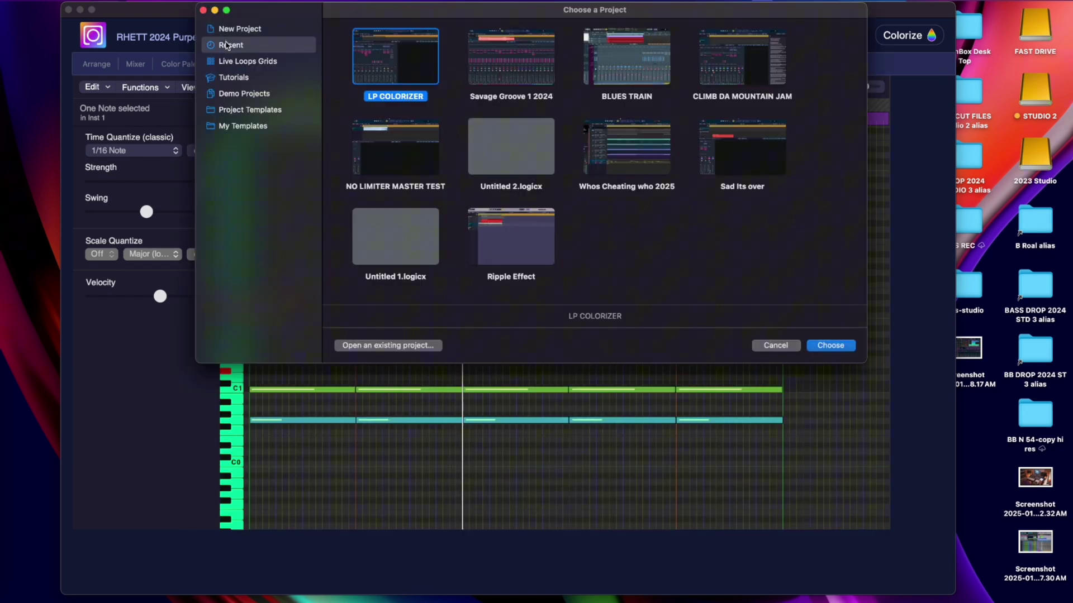
double_click(373, 75)
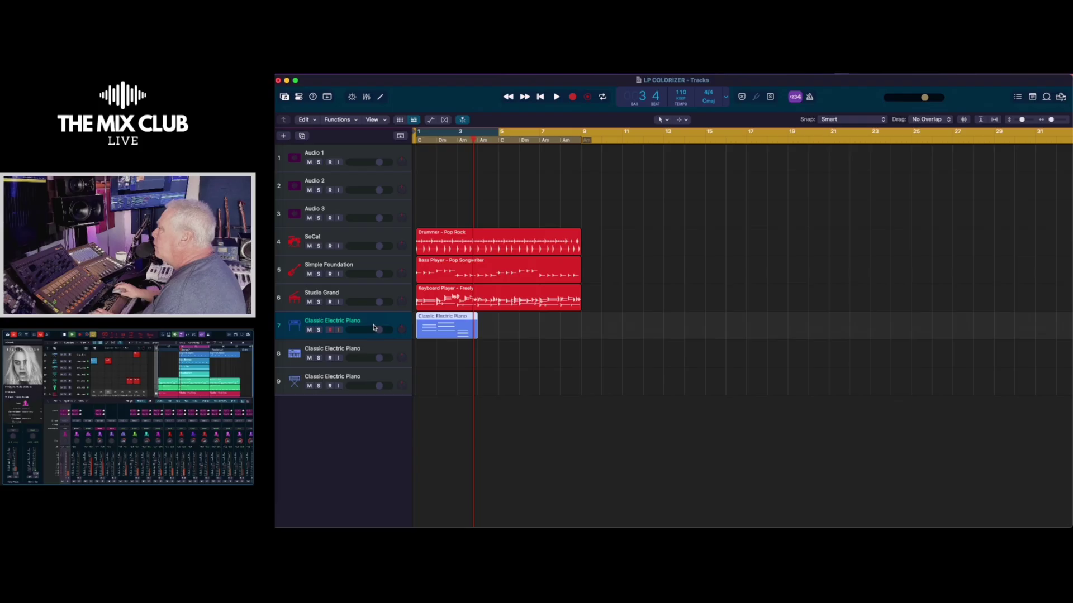
- Open the Classic Electric Piano region in the Piano Roll and scroll the bundled theme list
double_click(438, 322)
scroll(389, 414, "down", 5)
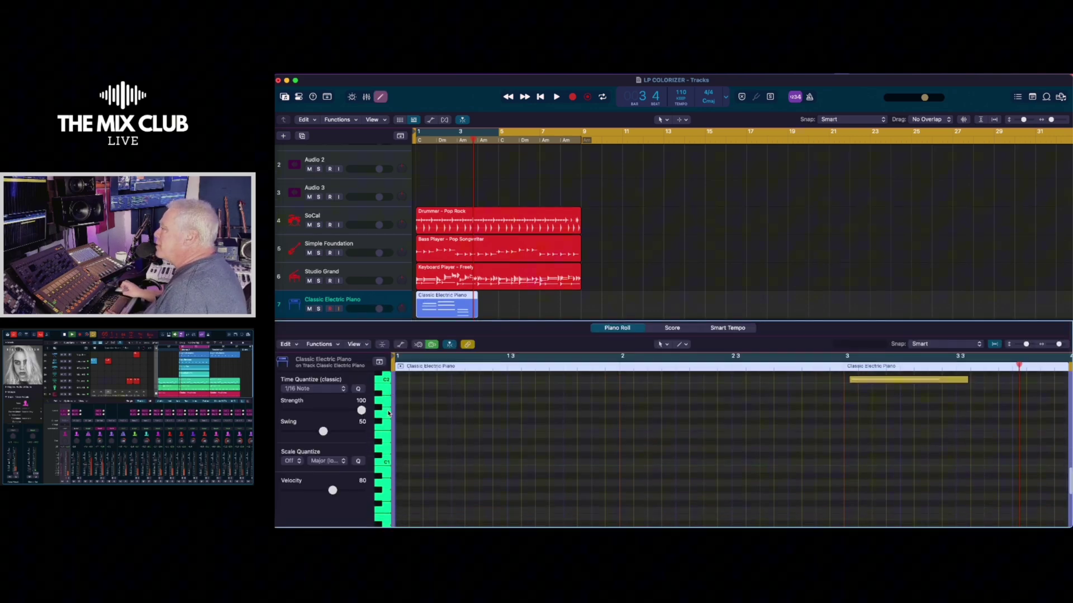
scroll(389, 413, "up", 5)
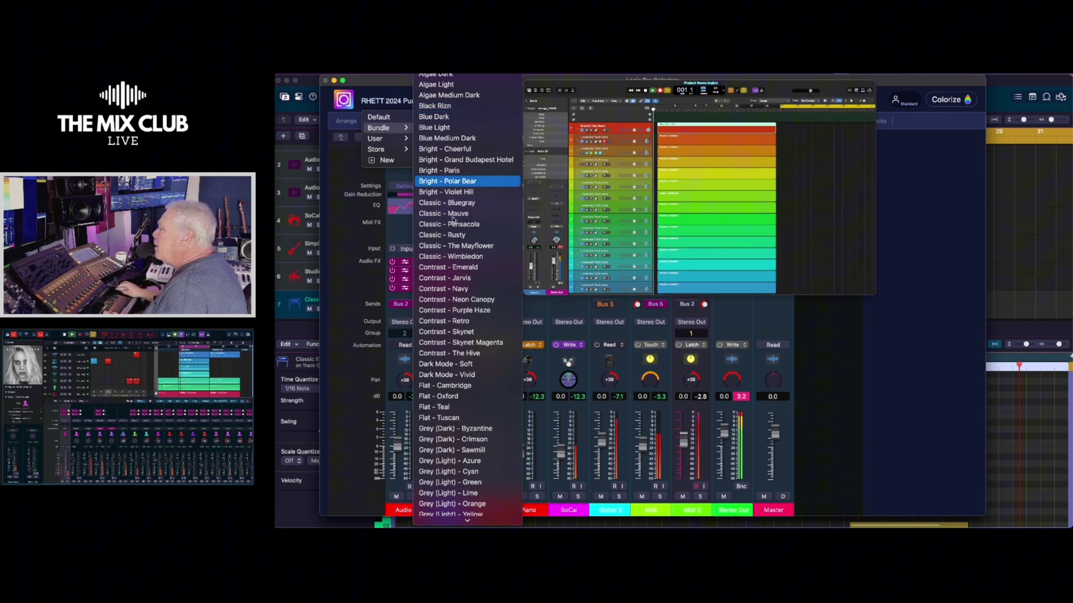
- Load the bundled STIFNEK-Neve theme, reopen LP COLORIZER, and return to Colorizer
scroll(461, 307, "down", 4)
scroll(468, 427, "down", 12)
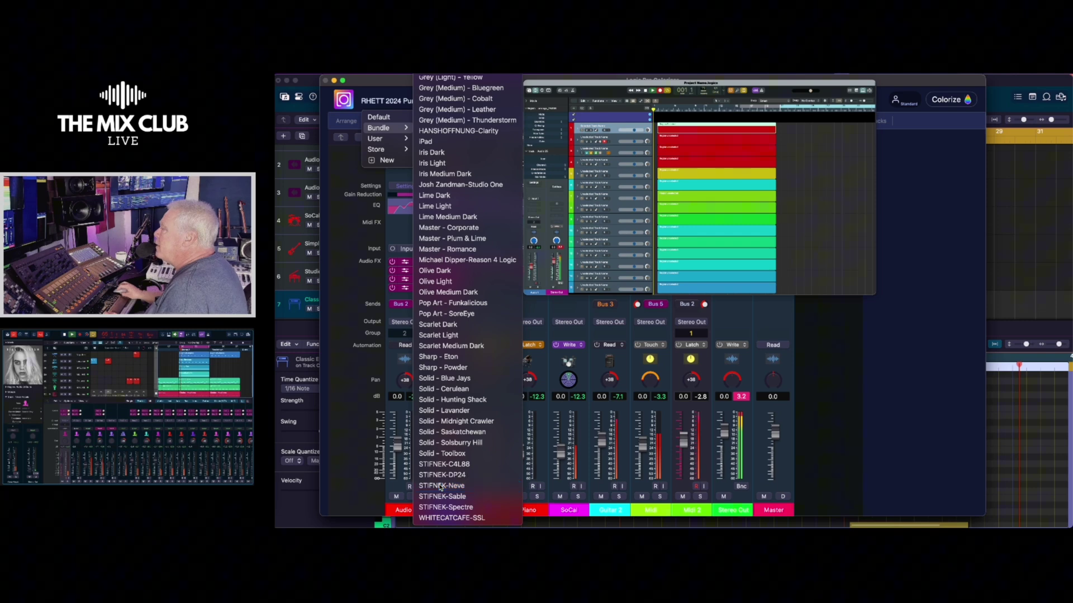
left_click(441, 486)
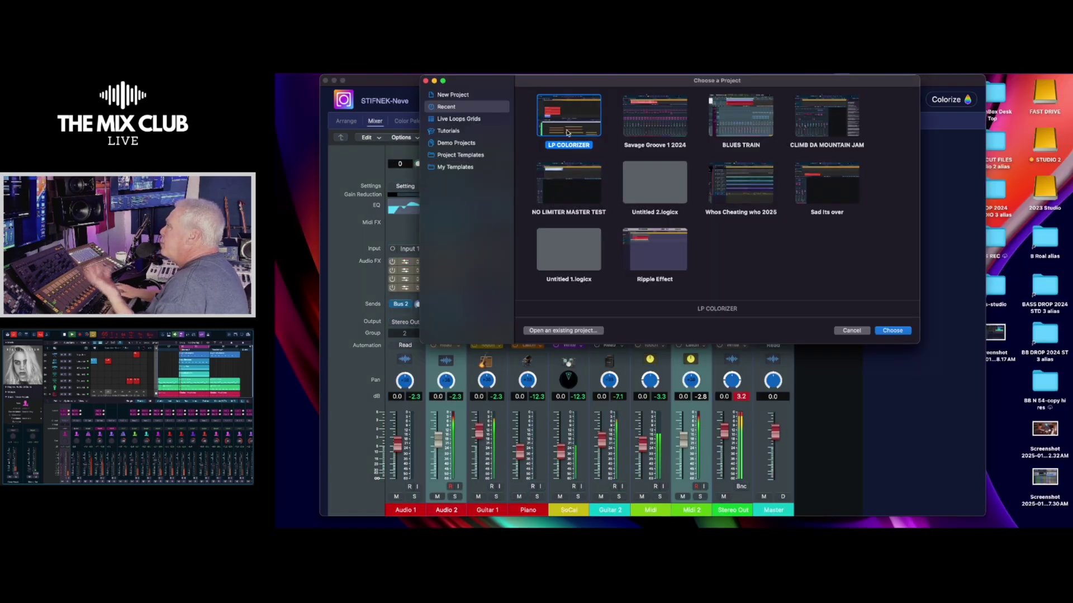
double_click(567, 132)
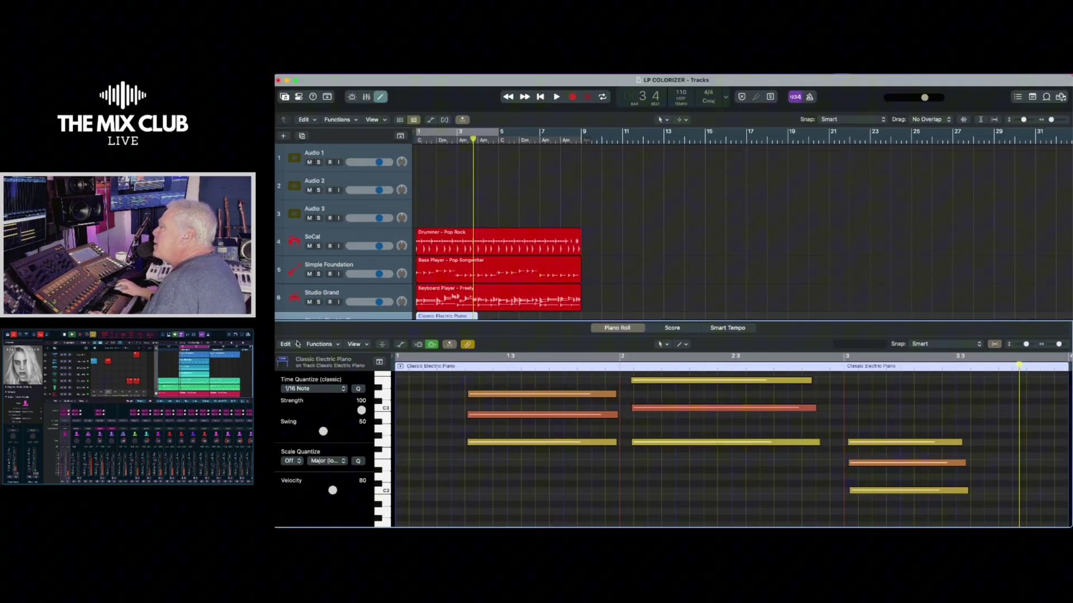
key("super+Tab")
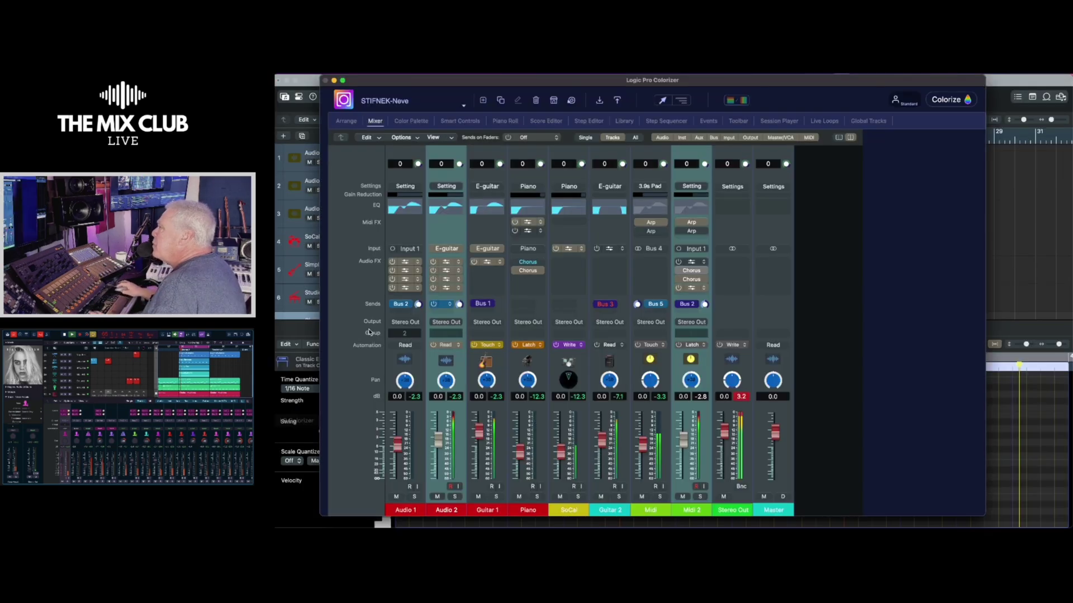
- Choose Black Rizn from the Bundle presets in the theme menu
left_click(396, 102)
mouse_move(398, 128)
mouse_move(455, 139)
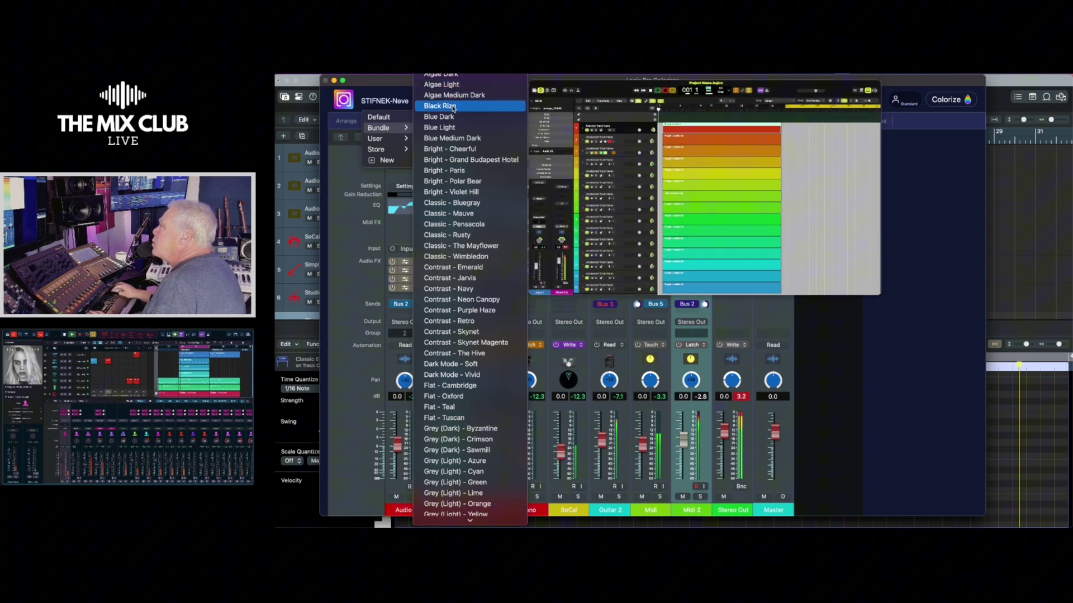
left_click(453, 106)
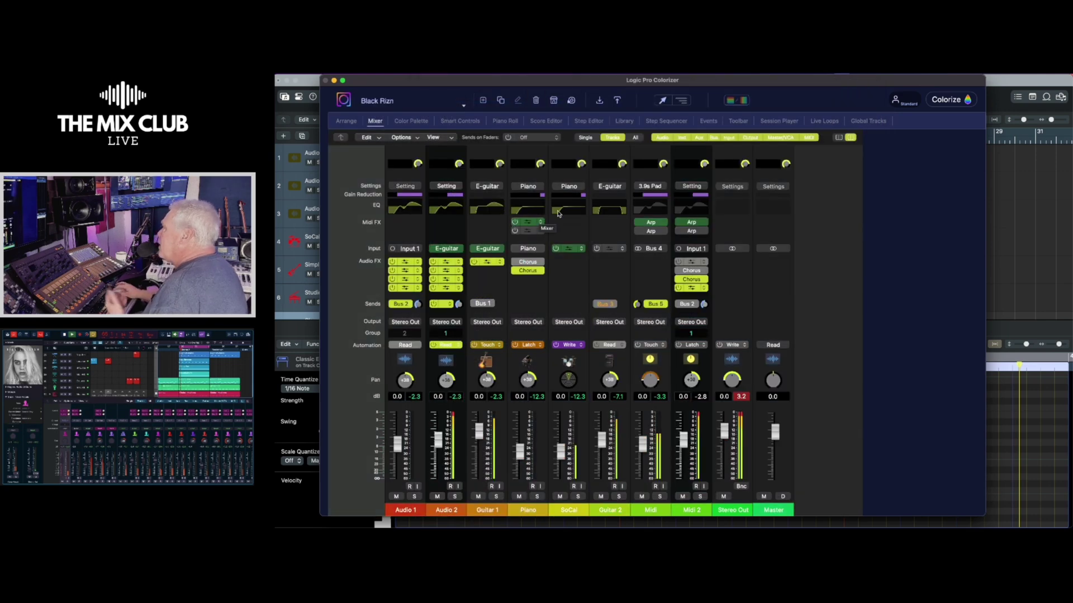
- Close Colorizer, save the LP COLORIZER project, then show and hide the Mixer with X
left_click(941, 102)
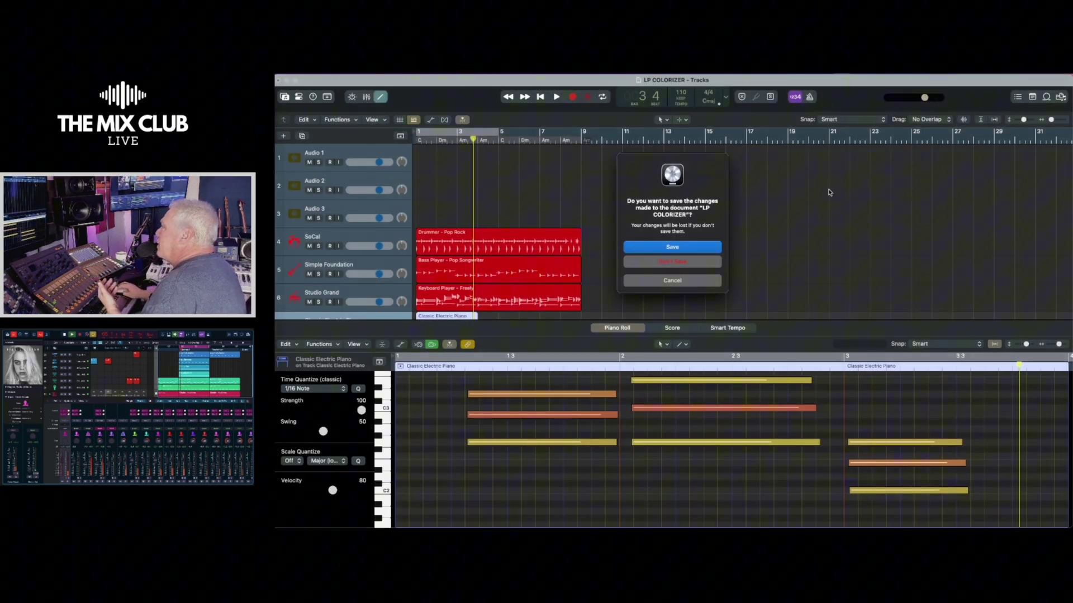
left_click(682, 246)
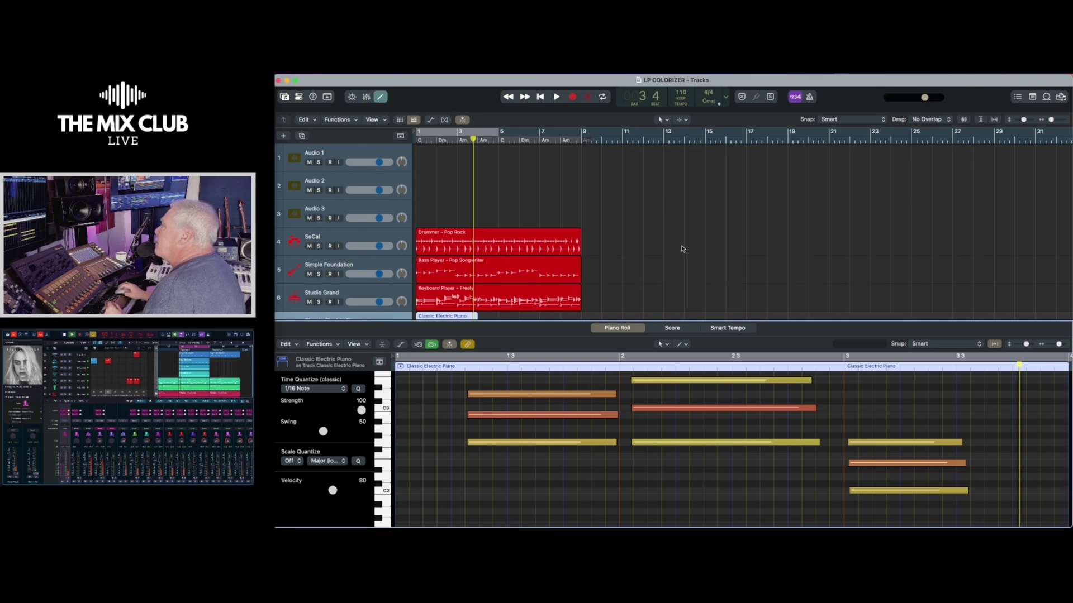
scroll(544, 171, "down", 5)
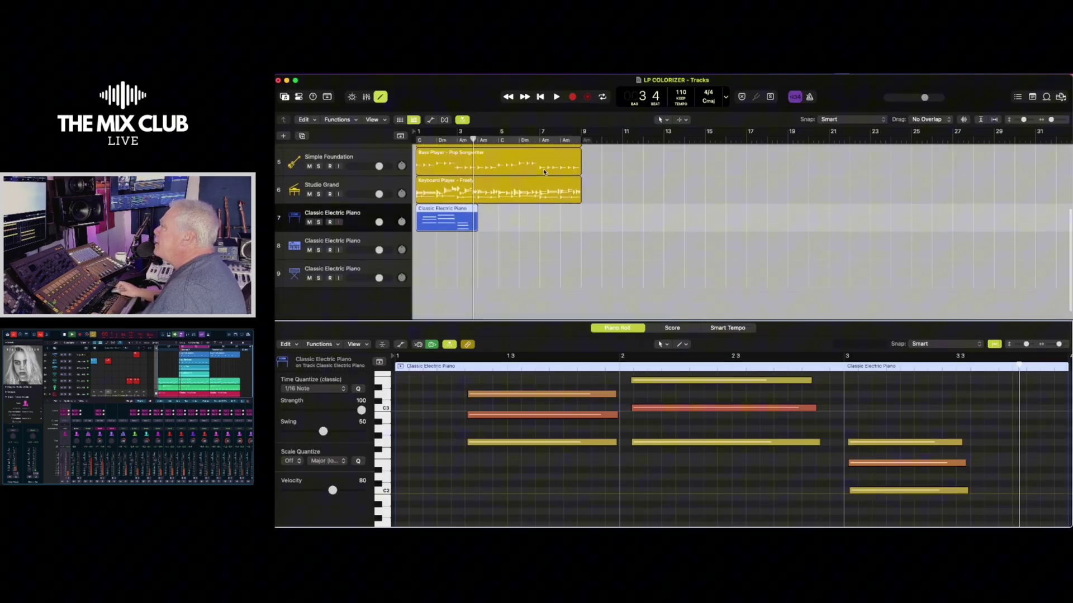
scroll(545, 172, "up", 2)
scroll(545, 172, "up", 2)
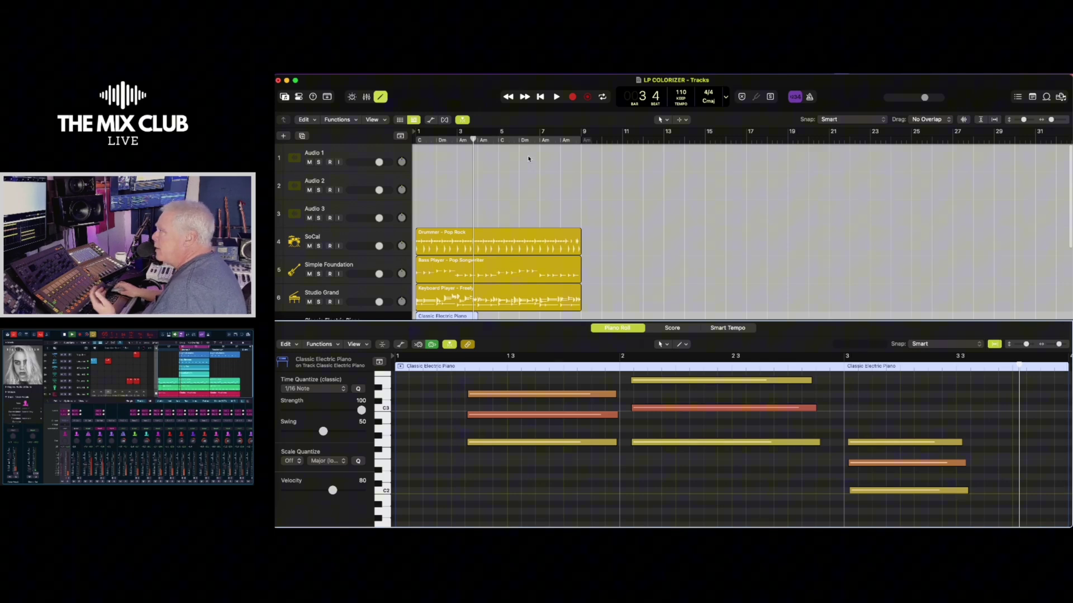
key("x")
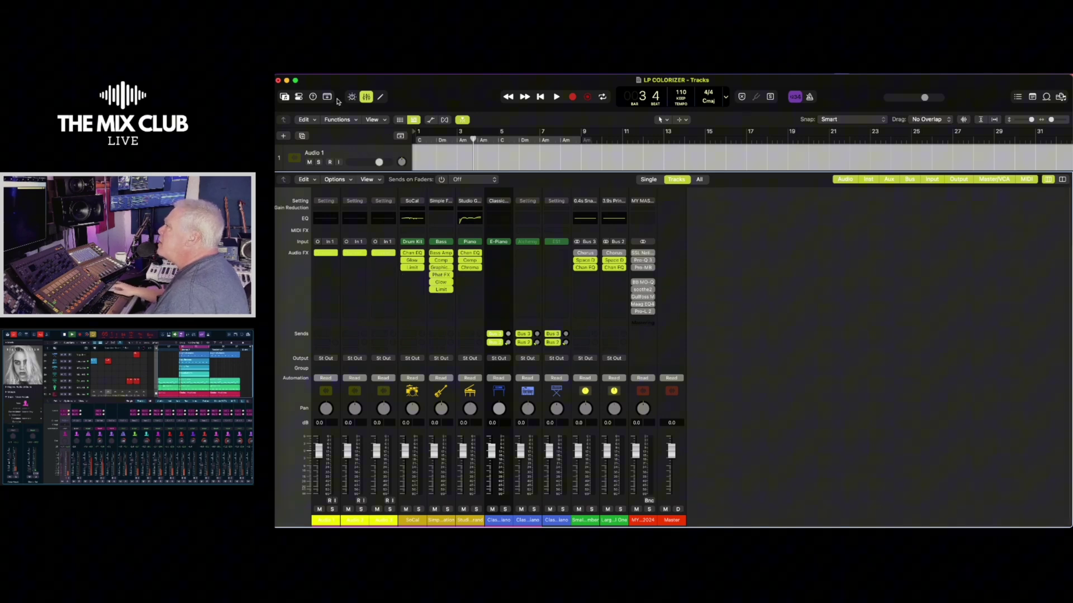
left_click(366, 98)
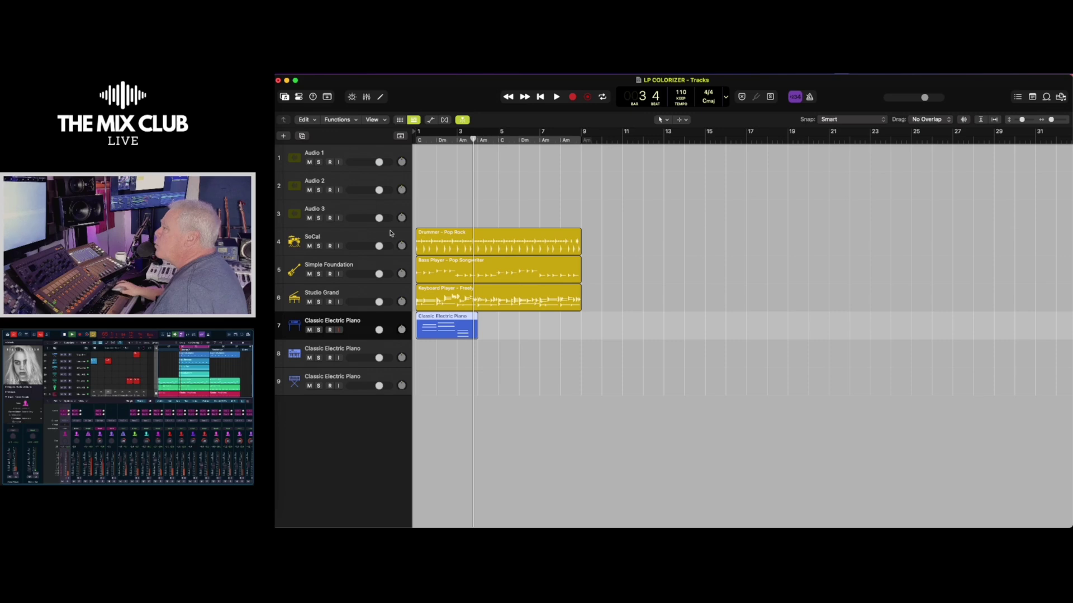
- Set the Arrange background to dark purple at 95% opacity with automatic grid lines
left_click(287, 419)
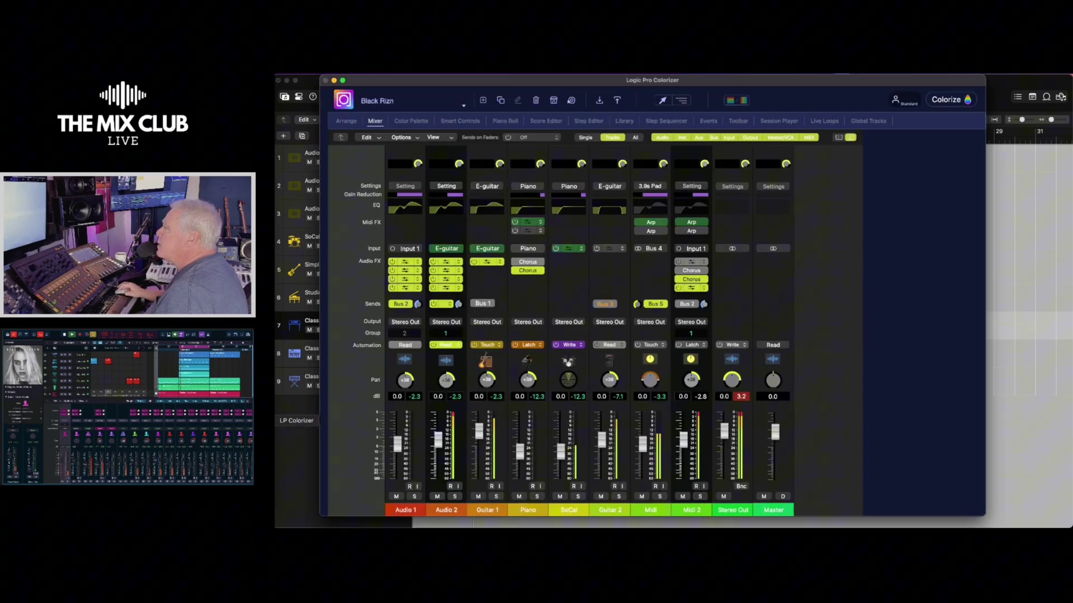
left_click(802, 238)
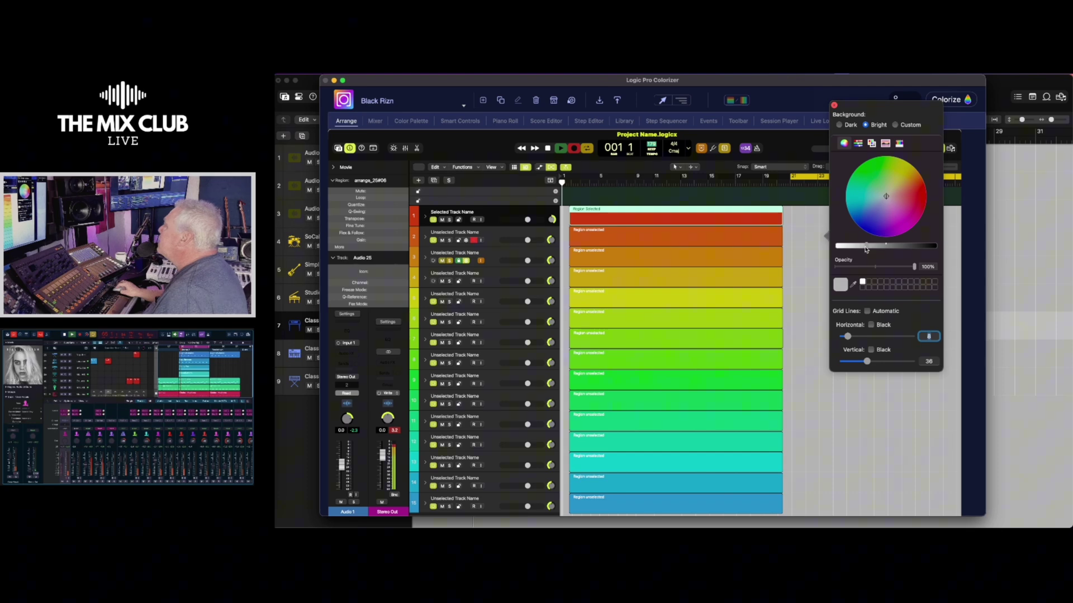
left_click_drag(868, 249, 916, 249)
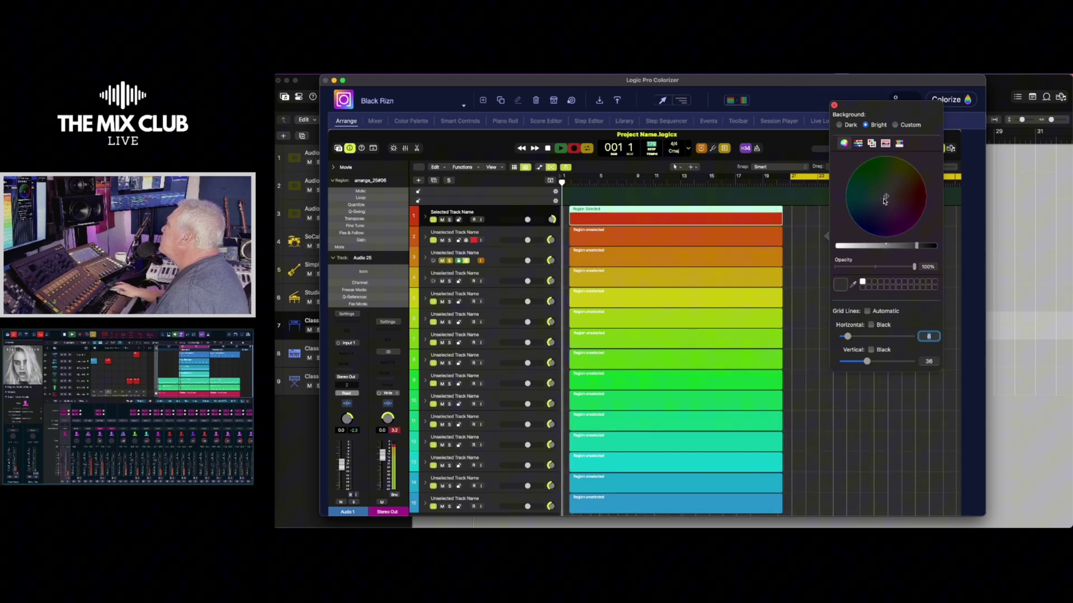
left_click_drag(889, 201, 911, 218)
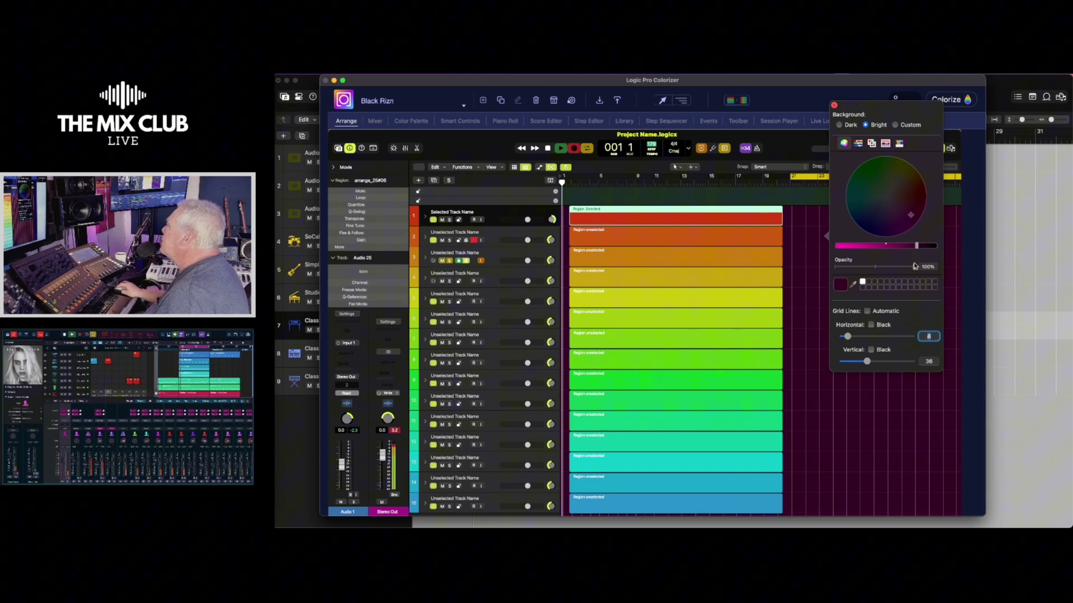
mouse_move(915, 267)
left_mouse_down()
mouse_move(844, 269)
mouse_move(911, 271)
left_mouse_up()
left_click(866, 310)
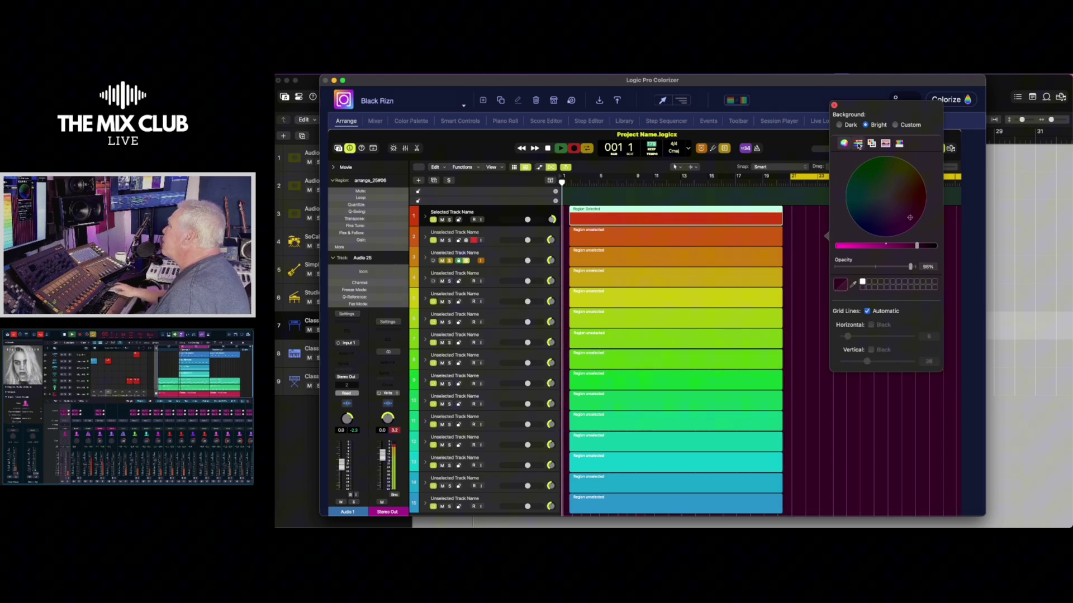
- Browse the colour picker modes and close the background colour settings
left_click(857, 144)
left_click(870, 144)
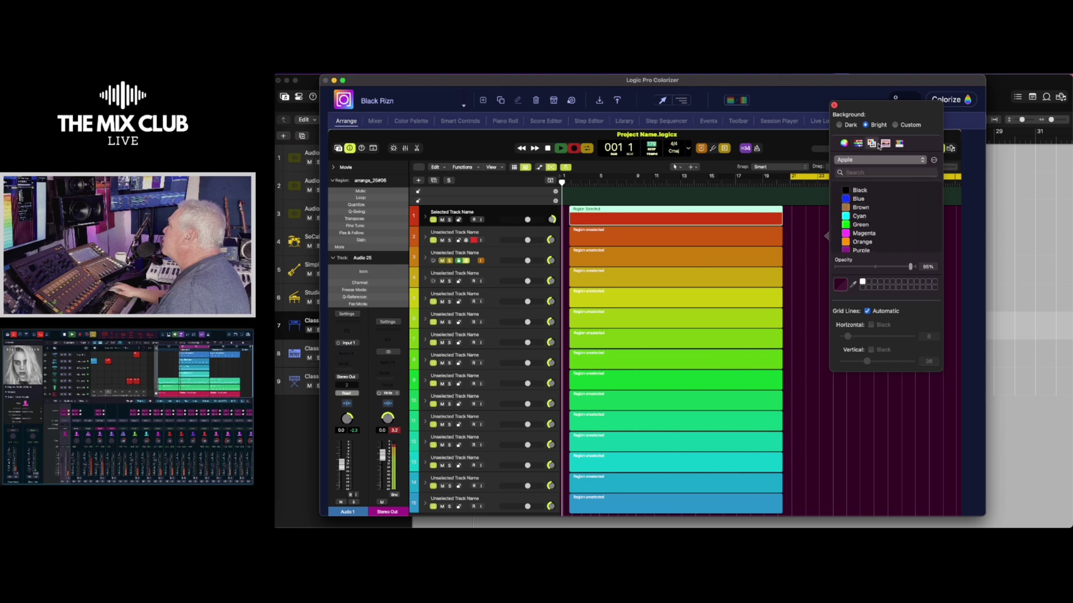
left_click(885, 143)
left_click(899, 144)
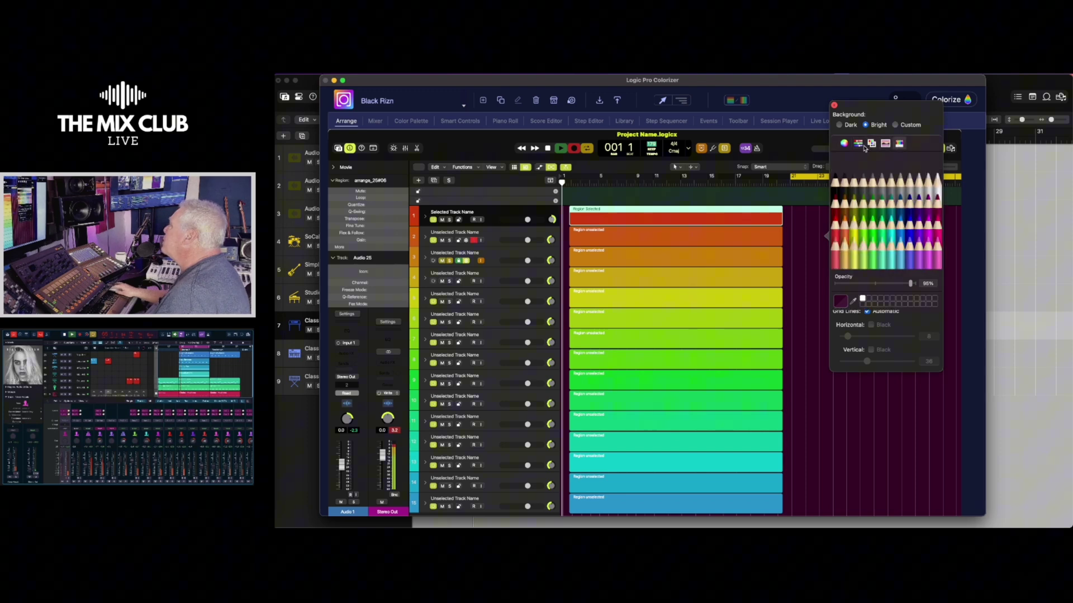
left_click(833, 105)
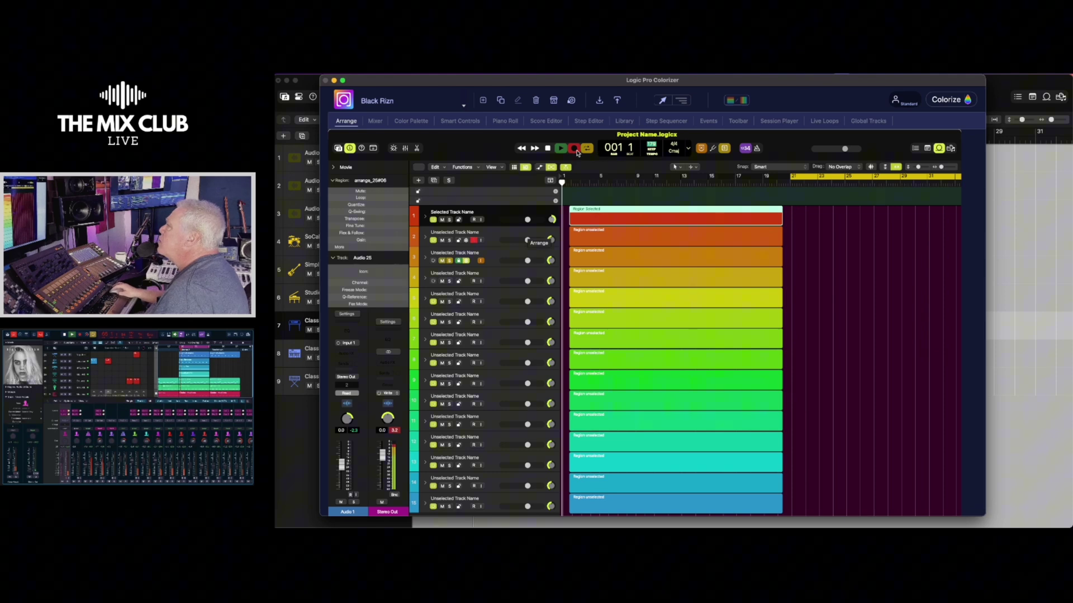
- Make the play button a saturated bright green and the record button orange
key("alt+c")
scroll(621, 151, "up", 5)
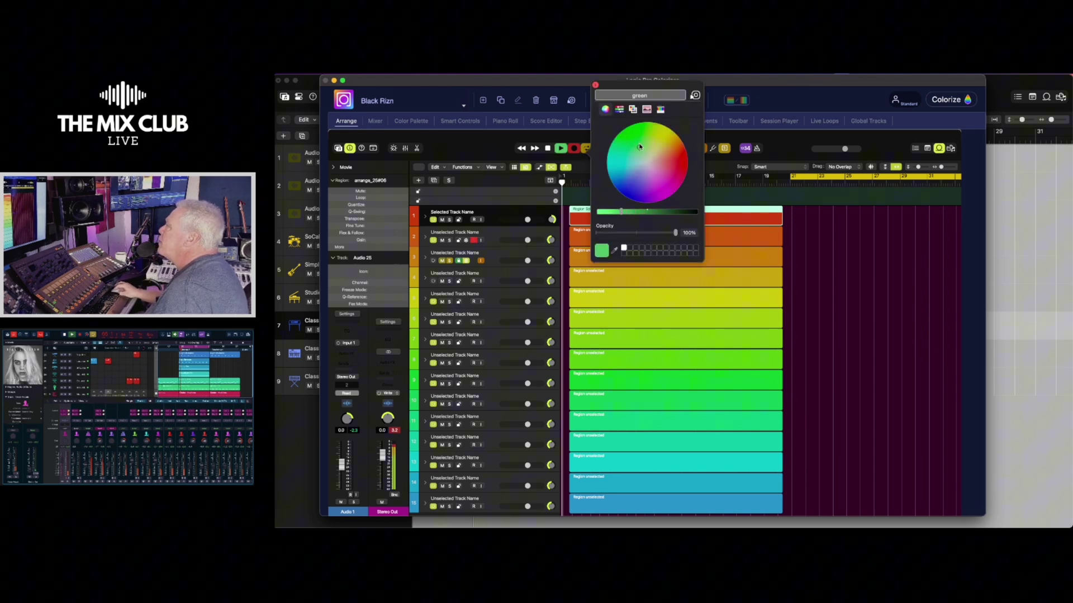
mouse_move(641, 140)
left_mouse_down()
mouse_move(660, 142)
mouse_move(617, 137)
mouse_move(632, 138)
mouse_move(614, 148)
mouse_move(620, 157)
mouse_move(619, 141)
left_mouse_up()
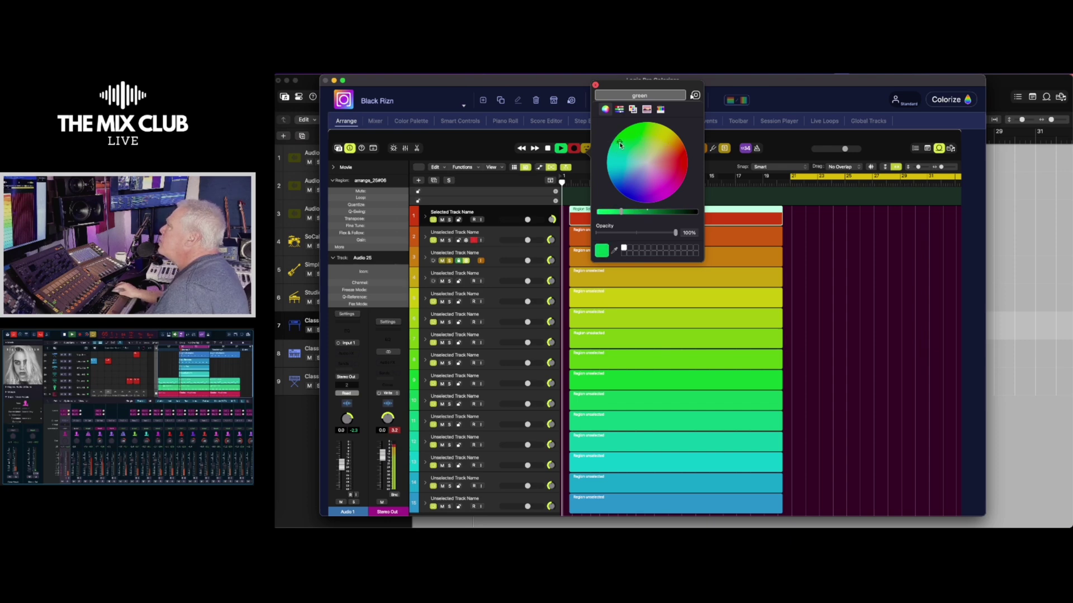
left_click(577, 148)
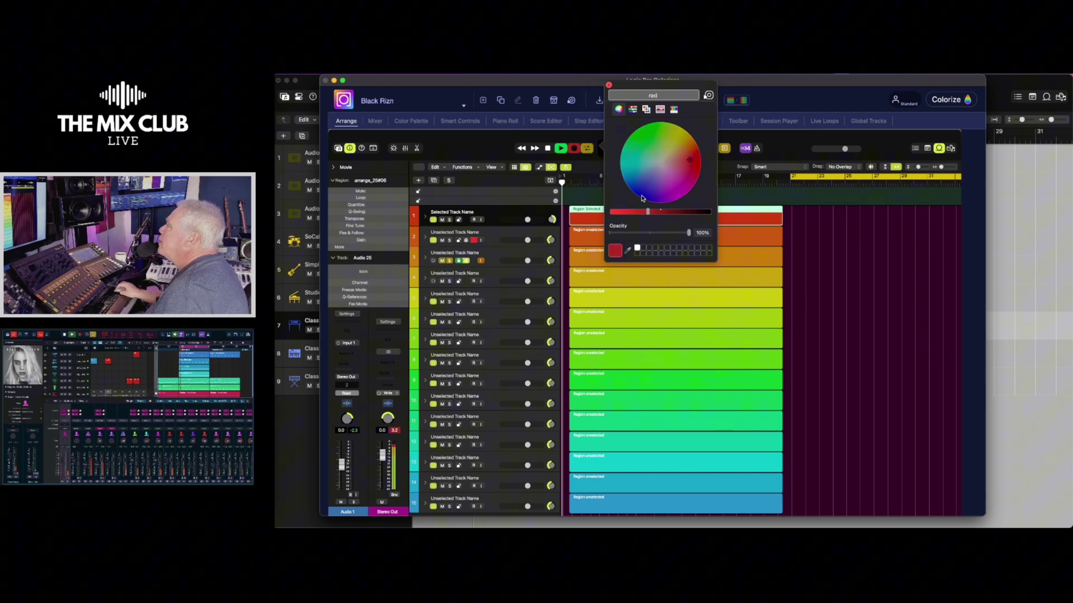
left_click_drag(647, 210, 629, 211)
left_click(689, 147)
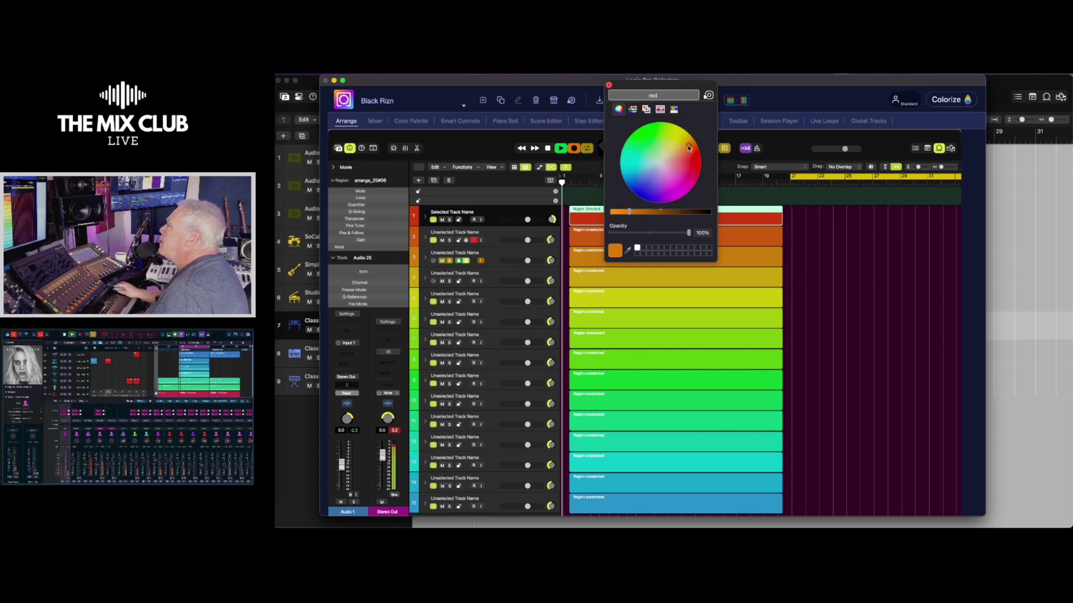
- Set the cycle button to green and close the Colorizer to apply the theme
left_click(591, 148)
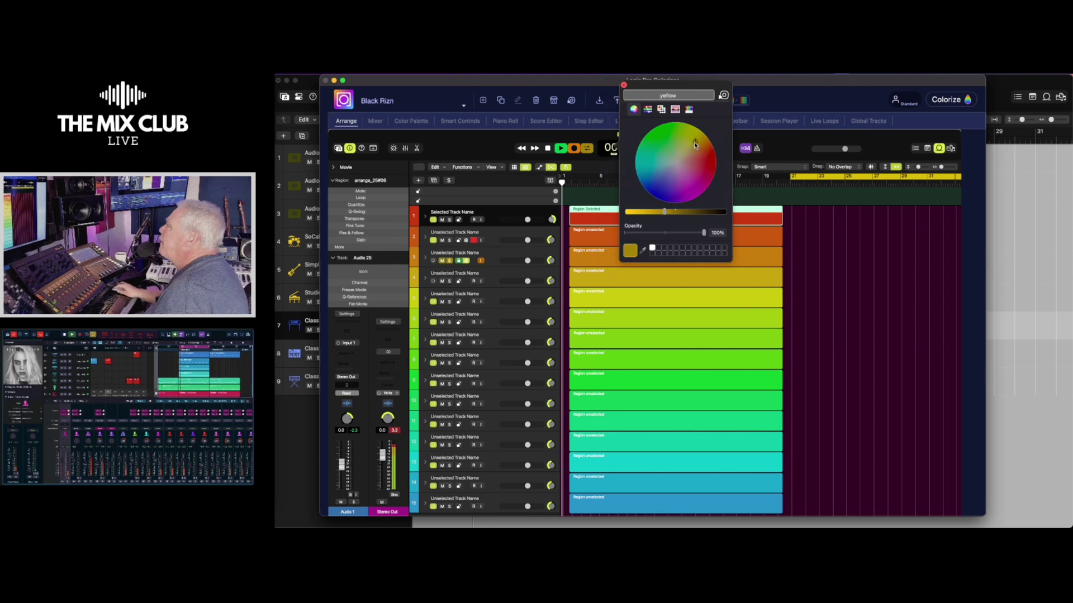
left_click(666, 133)
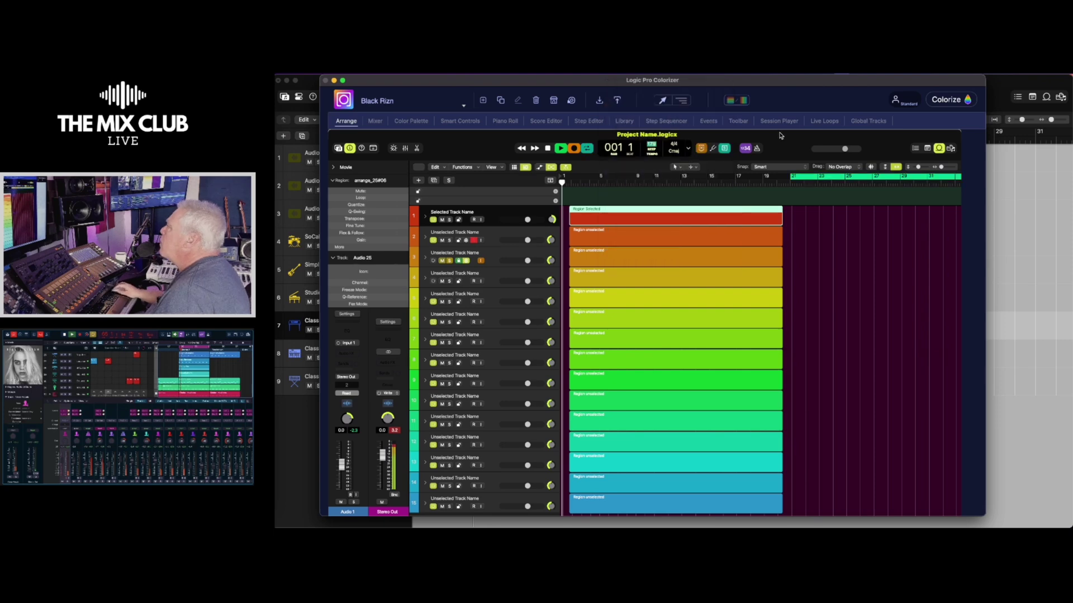
left_click(946, 101)
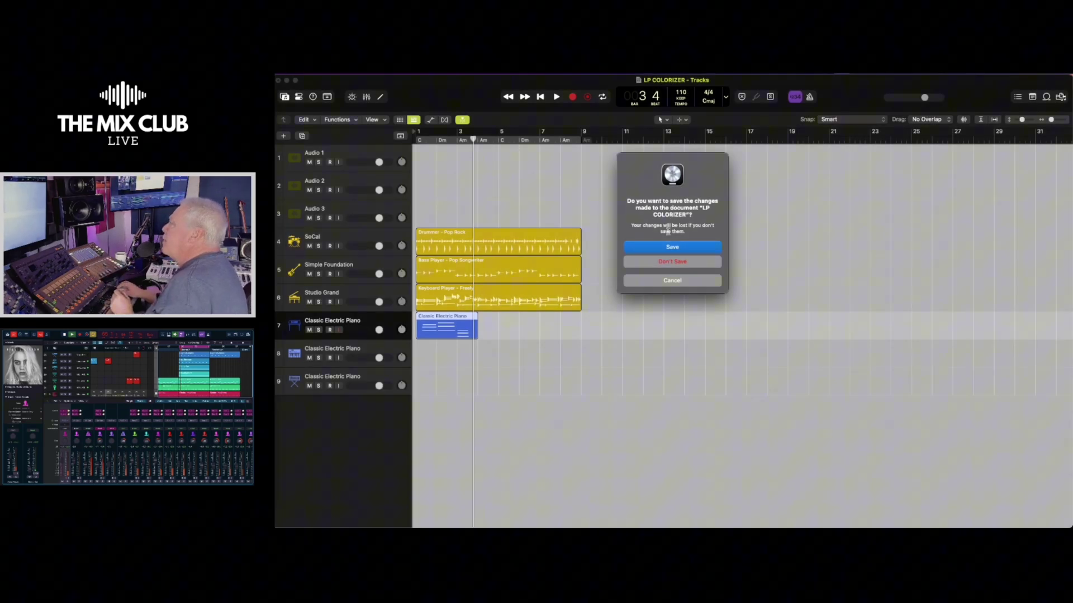
- Answer the save prompt, then reopen the LP COLORIZER project with the dark purple theme
left_click(685, 255)
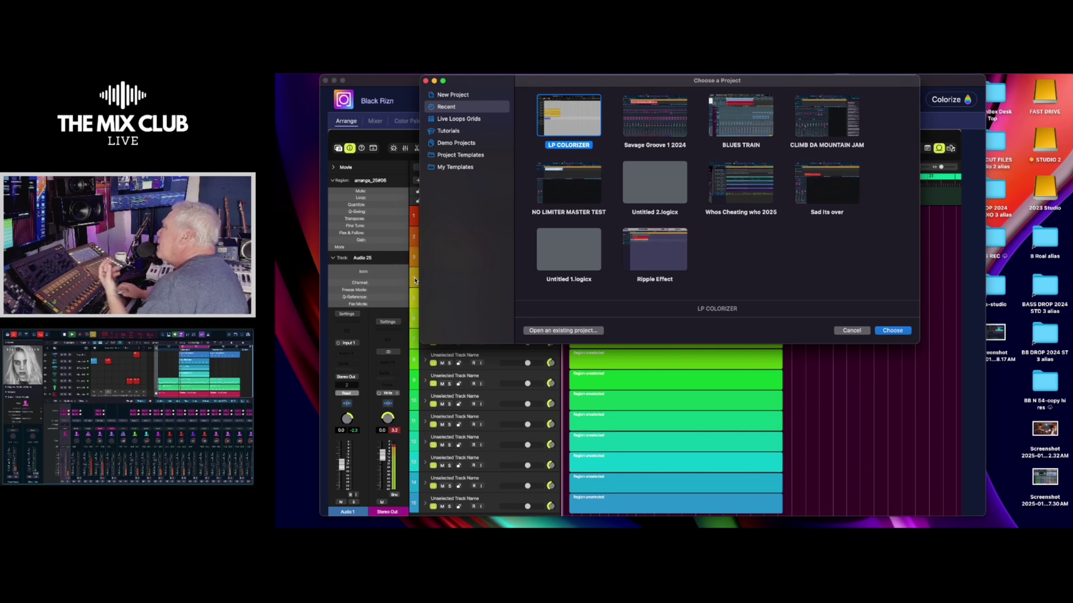
double_click(563, 134)
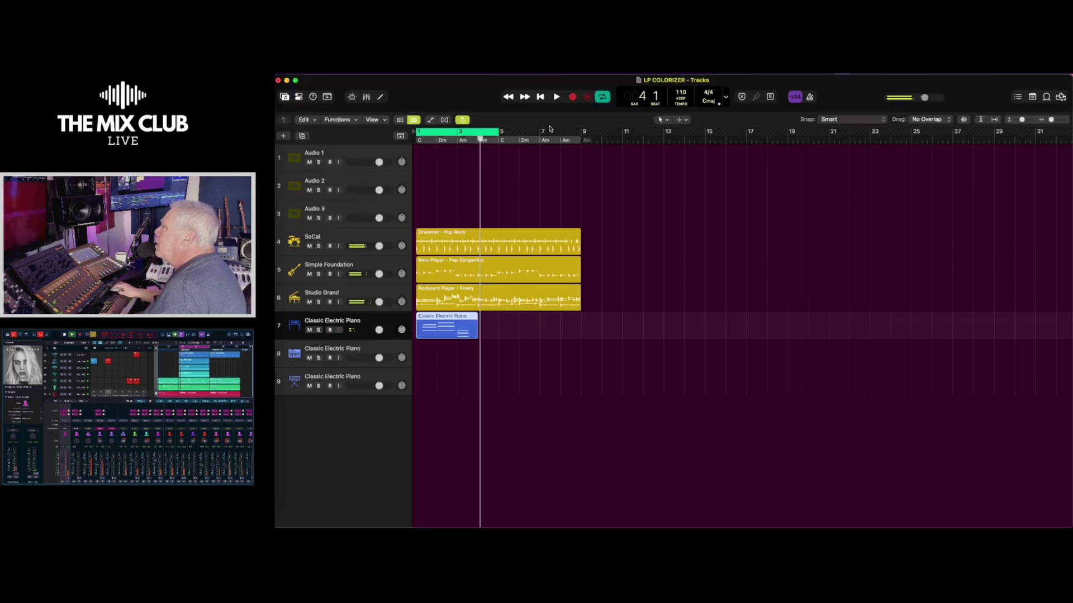
- Toggle cycle mode off and on several times, then briefly record and stop to preview the new colours
left_click(459, 133)
left_click(460, 133)
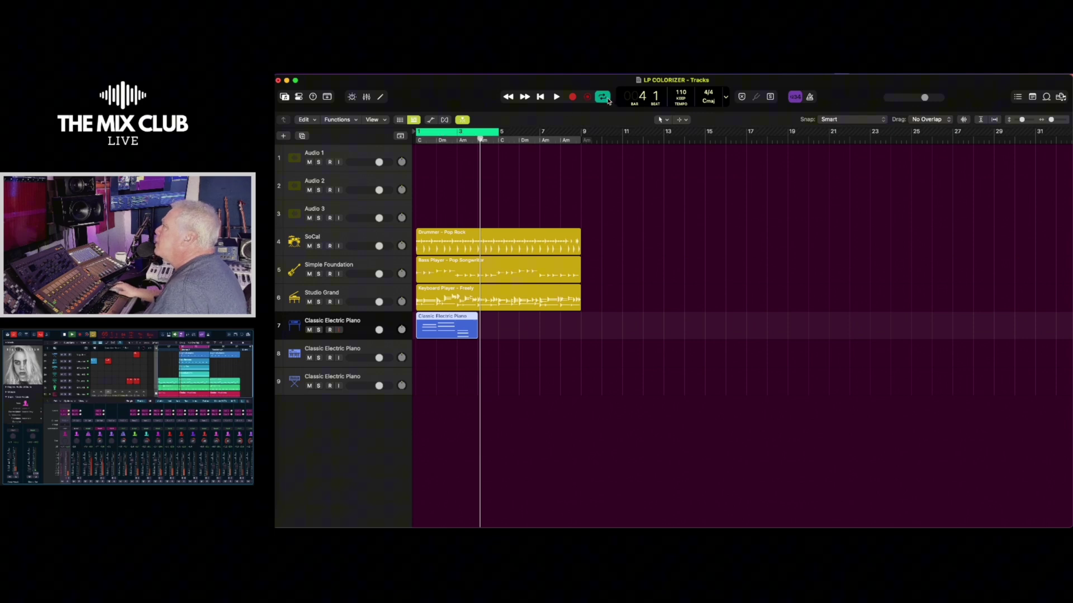
left_click(603, 101)
left_click(604, 102)
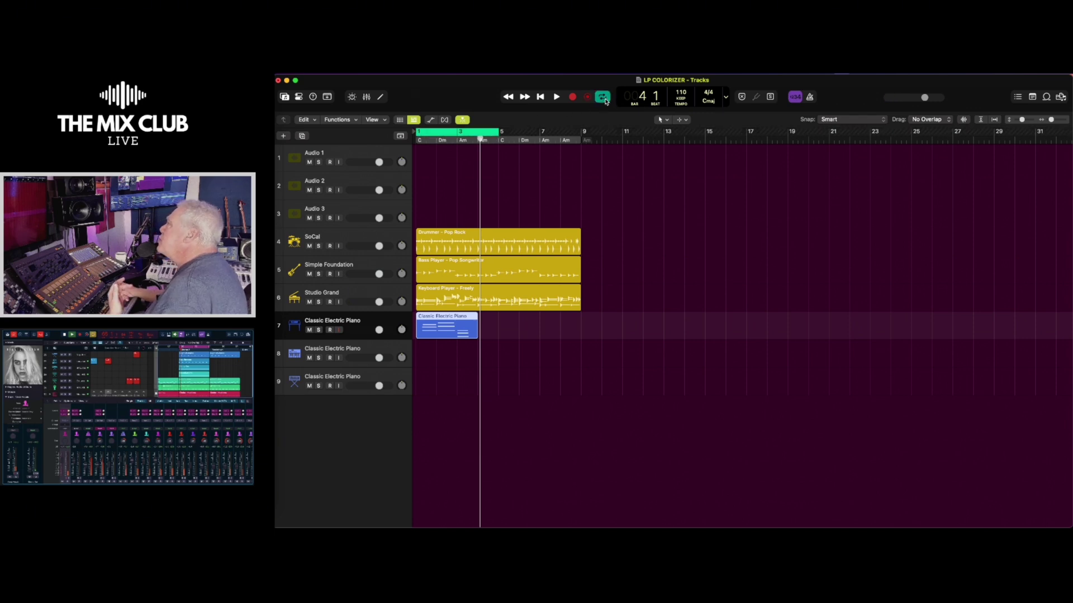
left_click(604, 100)
left_click(601, 101)
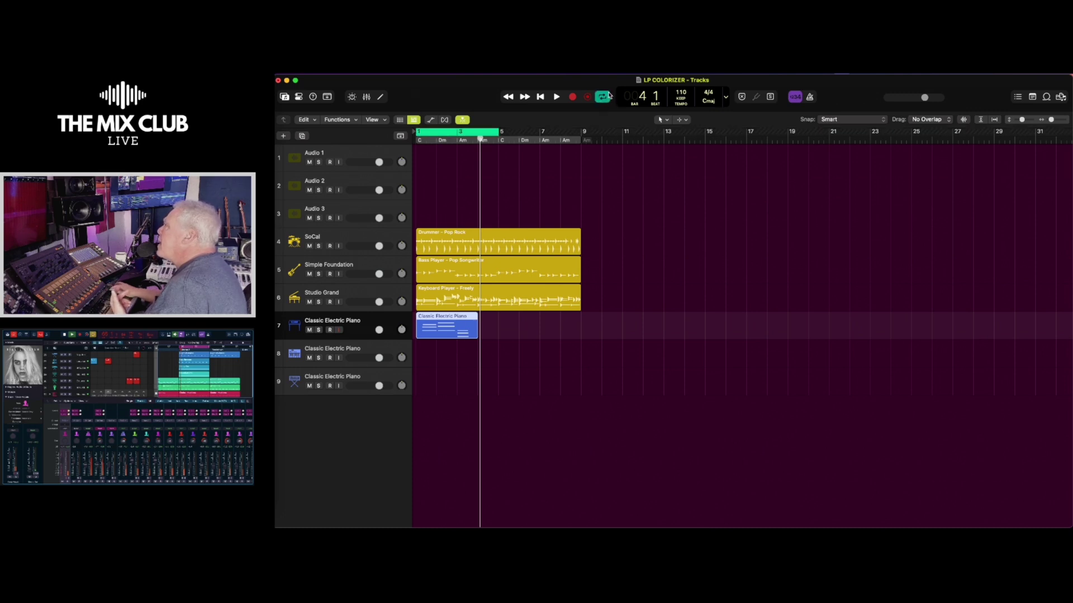
left_click(573, 99)
key("space")
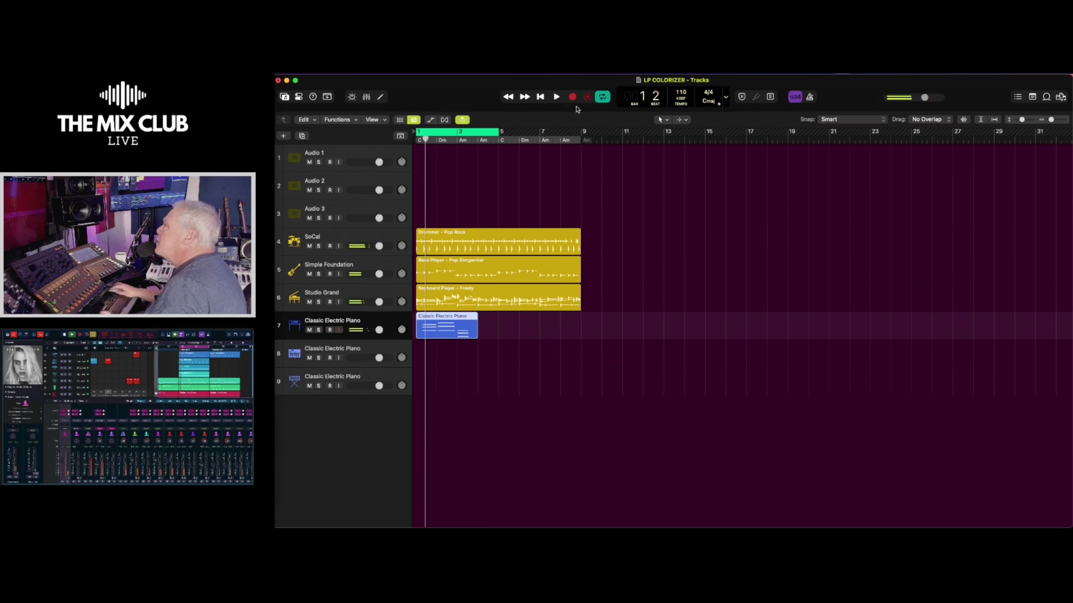
- Switch to the browser showing the lpcolorizer.com home page
key("super+Tab")
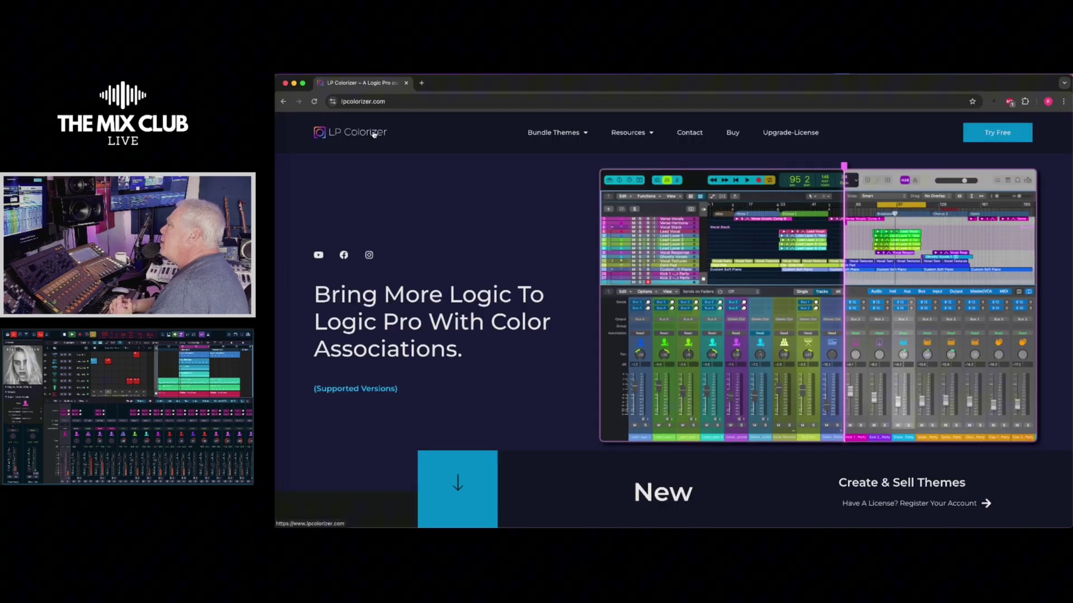